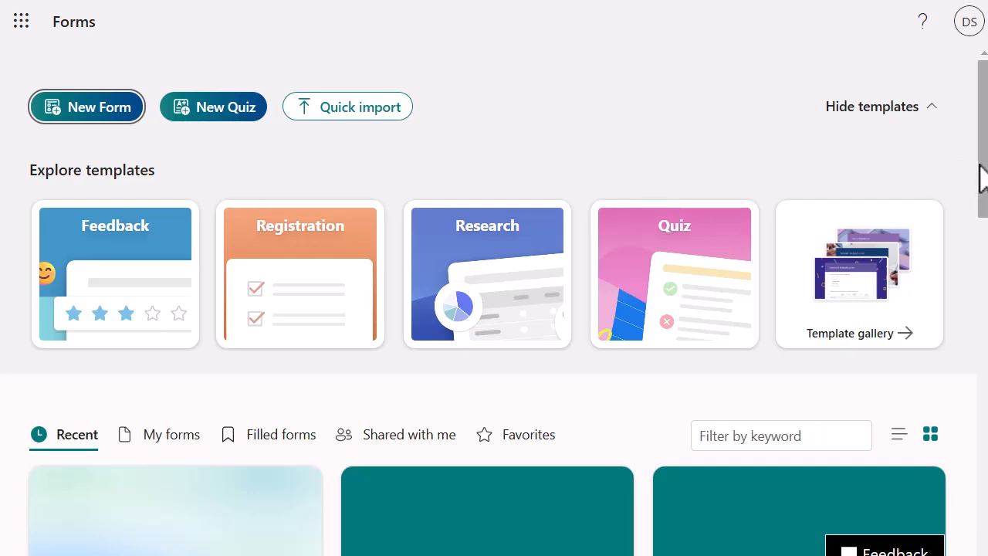
Create a new blank form and start it with a Choice question
mouse_move(982, 178)
mouse_down()
mouse_move(981, 233)
mouse_move(980, 177)
mouse_up()
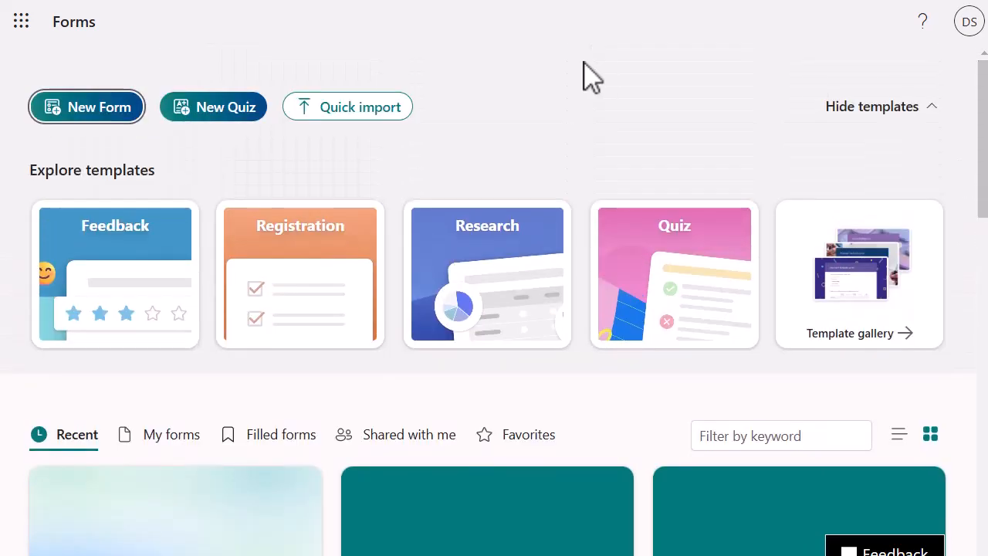
click(106, 110)
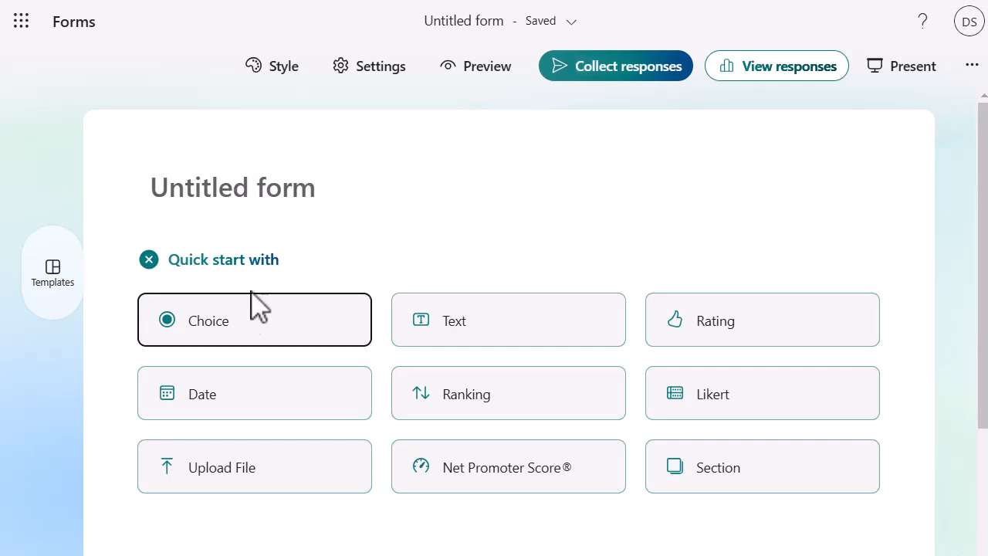
click(230, 321)
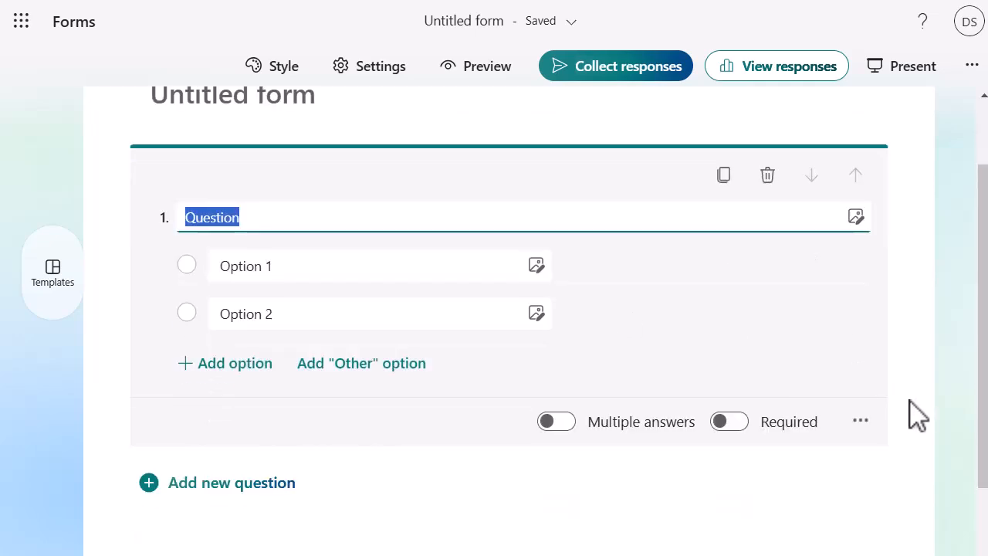
scroll(918, 417, down, 1)
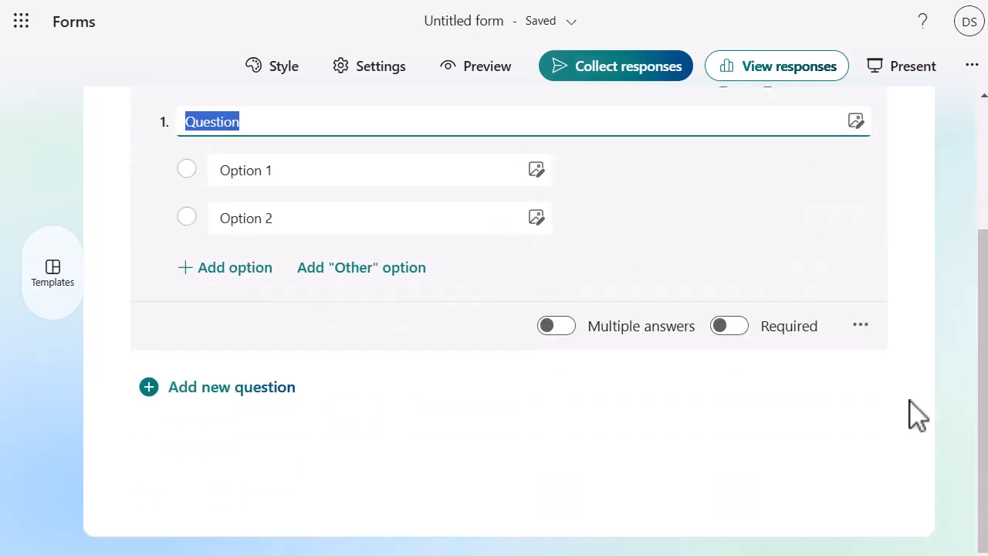
scroll(918, 417, up, 2)
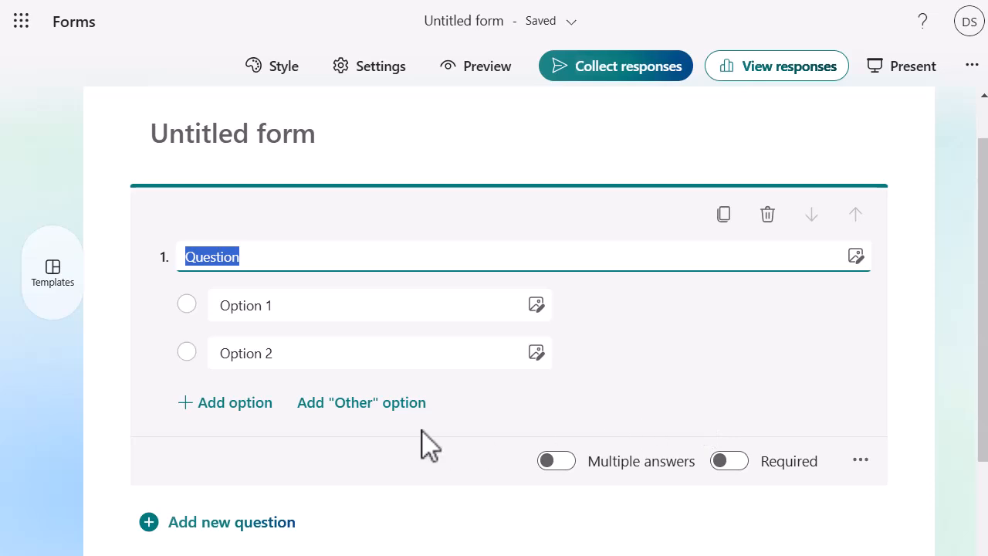
Browse the featured Request templates for the form without applying any of them
click(54, 278)
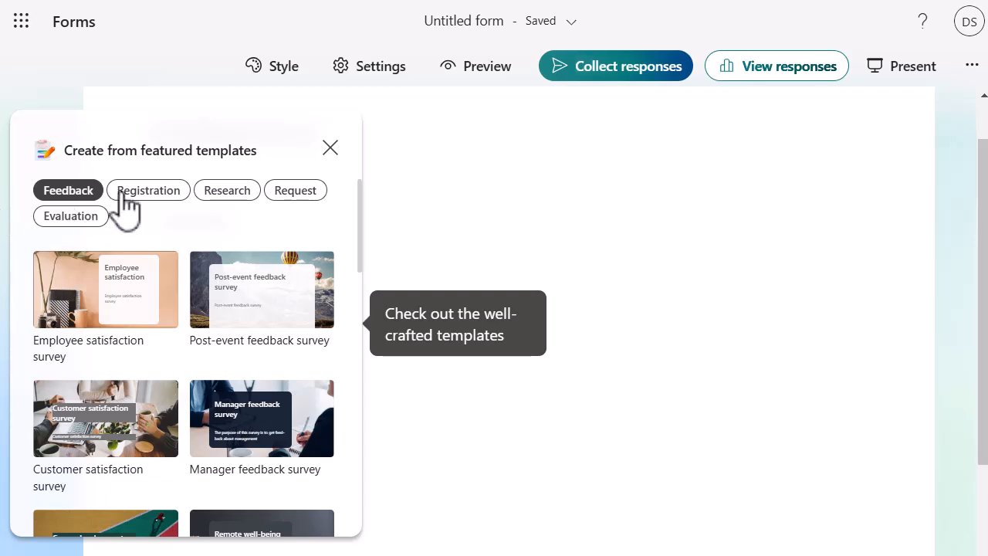
click(296, 195)
scroll(208, 371, down, 3)
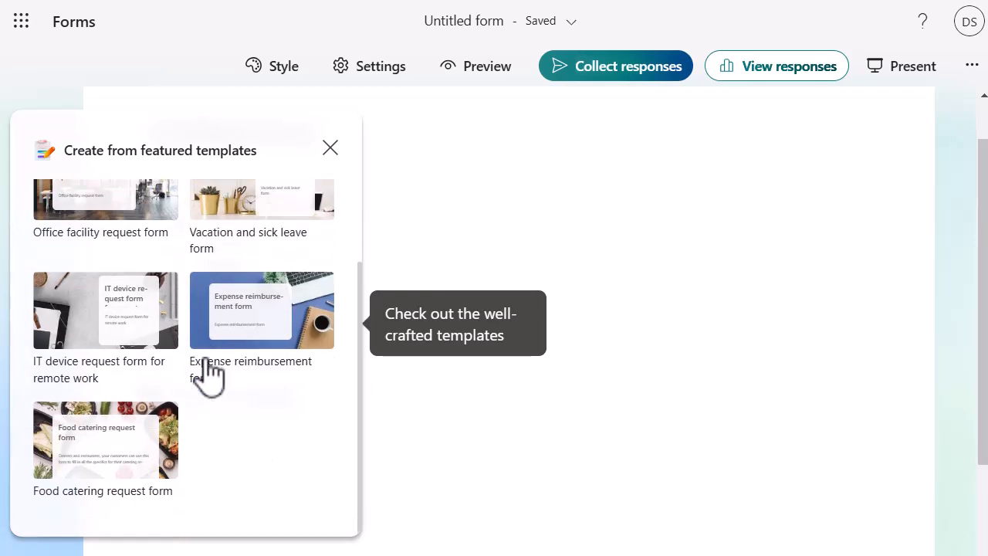
scroll(210, 375, up, 3)
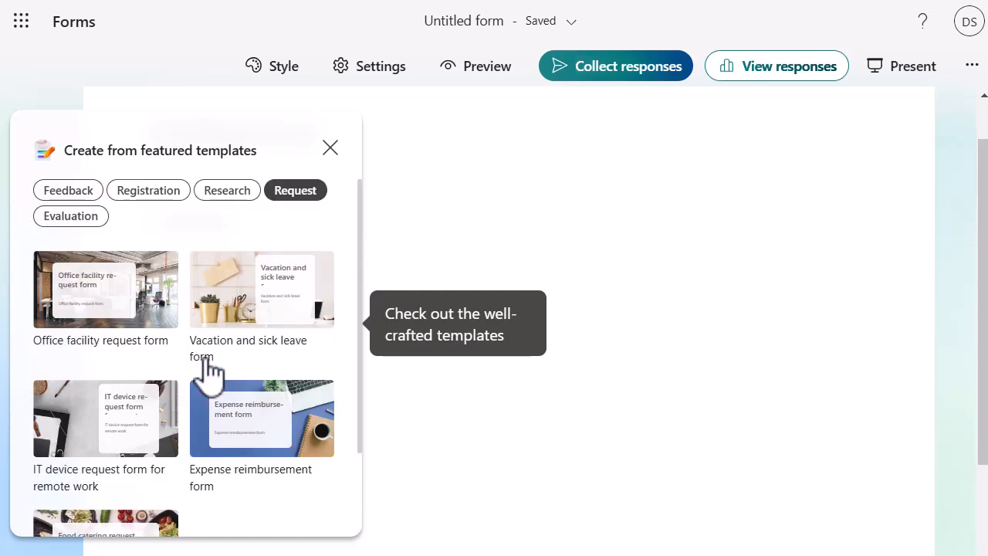
click(330, 149)
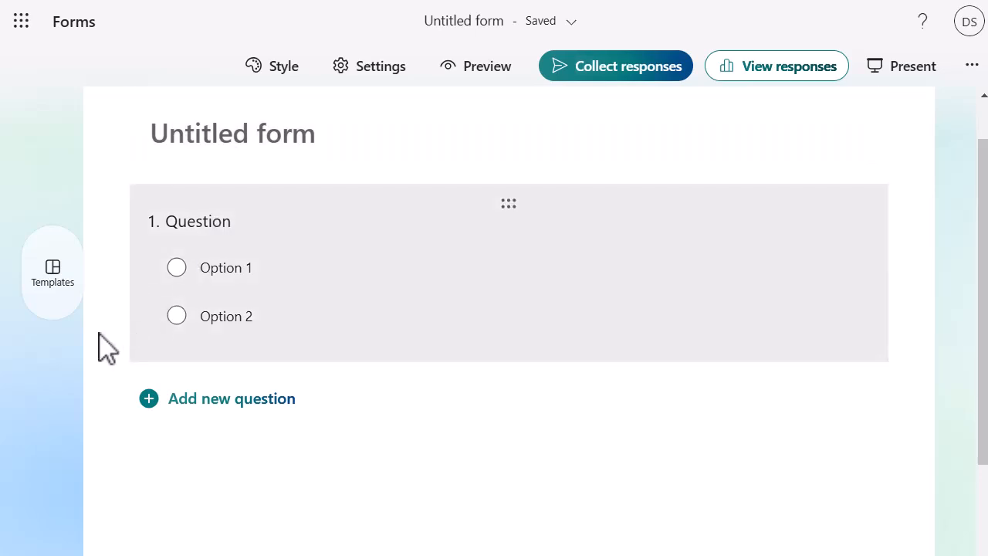
Set the form's title to "Feedback Form"
scroll(101, 348, up, 1)
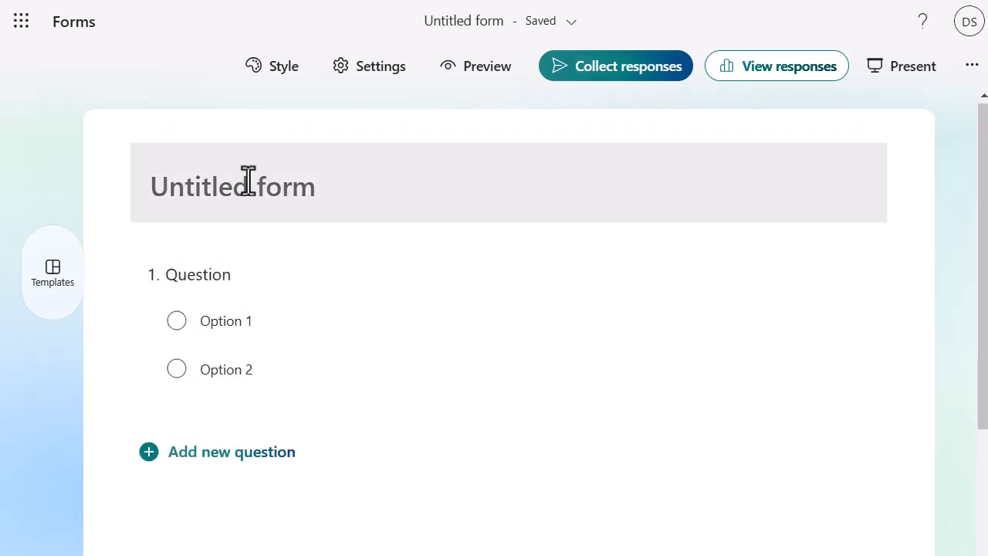
click(247, 180)
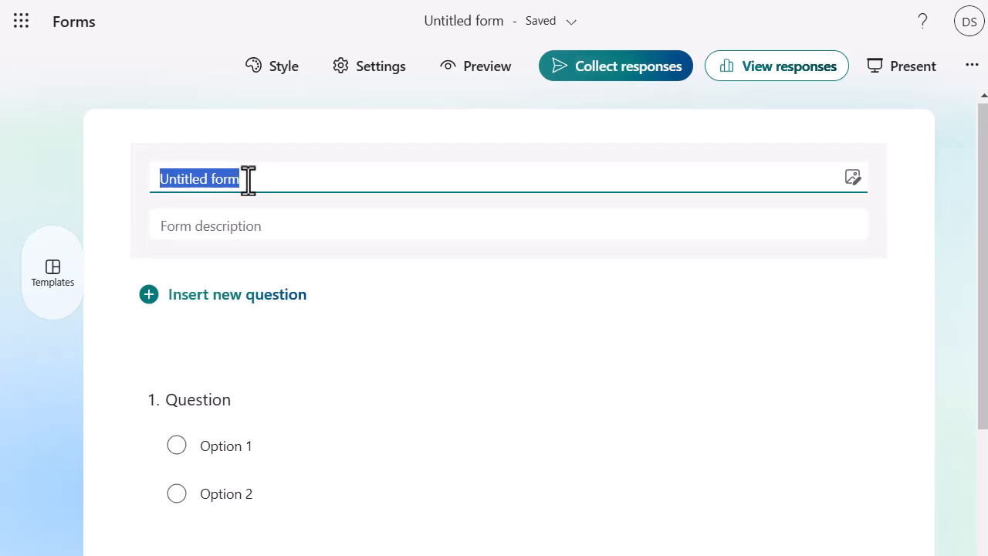
text(Fee)
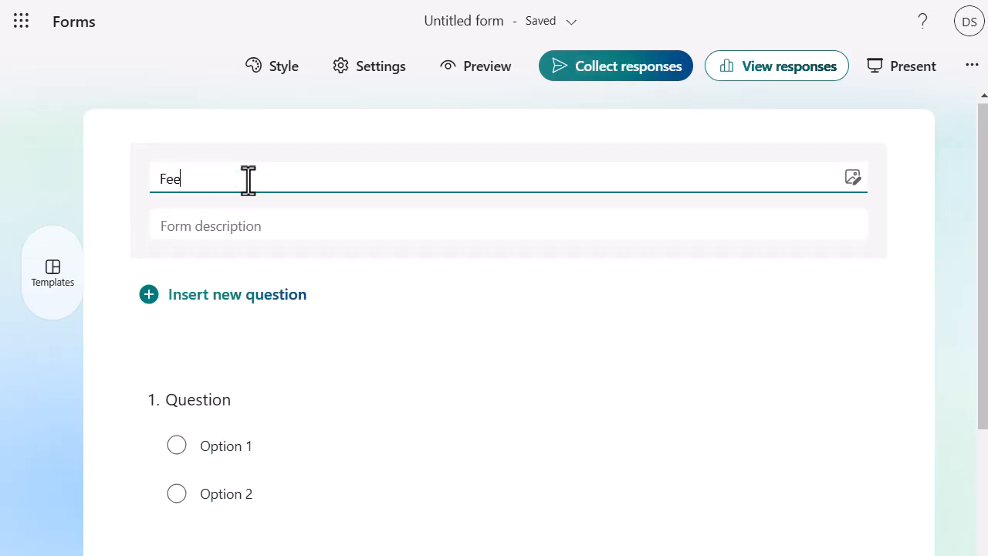
text(dback Form)
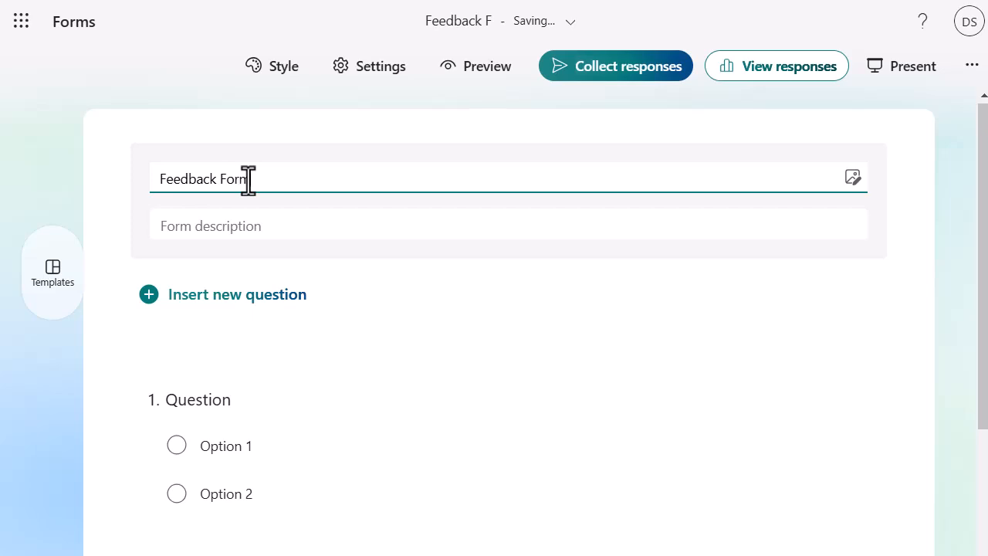
Set the text of question 1 to "What course did you attend?"
click(221, 396)
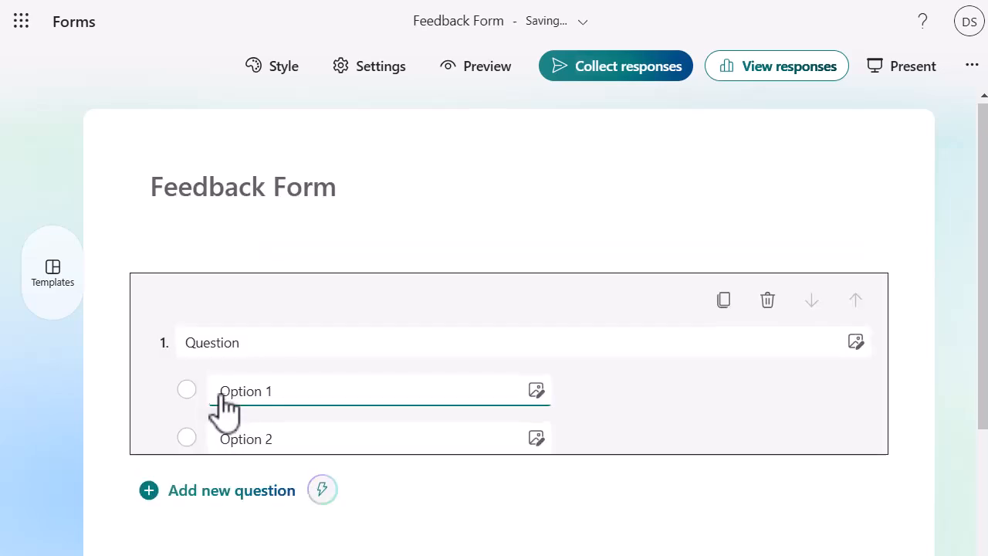
click(263, 315)
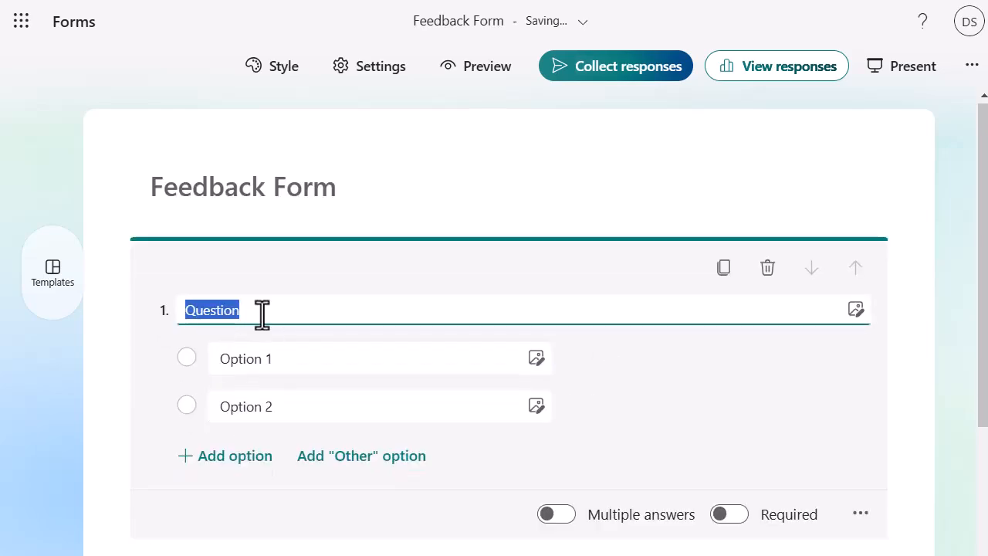
text(What course did you attend?)
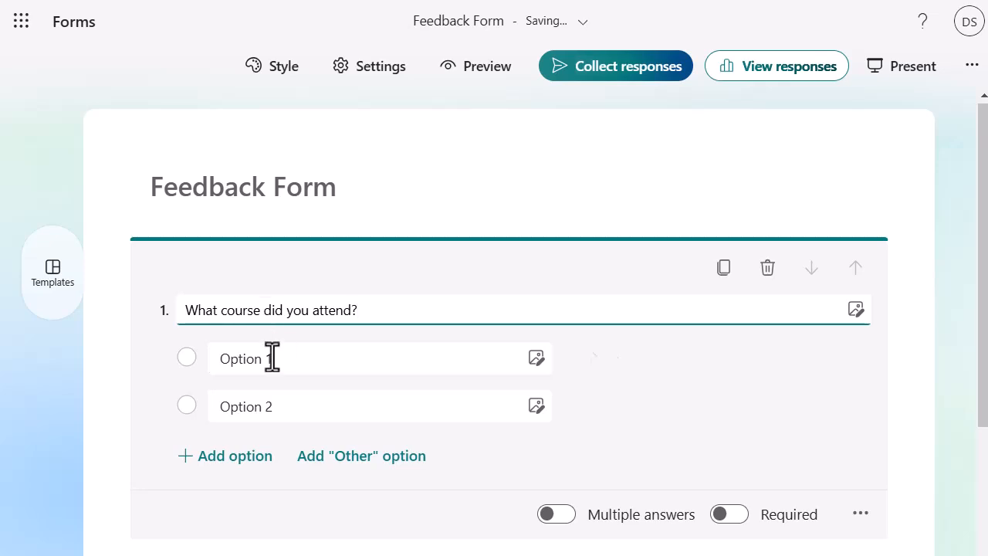
Give question 1 the answer options Monday and Wednesday, and add the suggested option Friday
click(276, 363)
text(Monday)
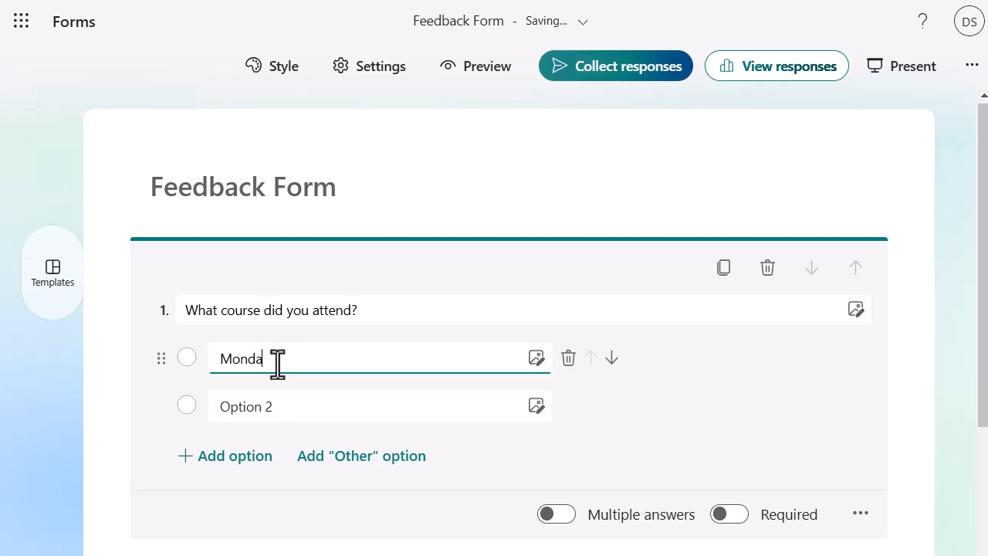
click(282, 409)
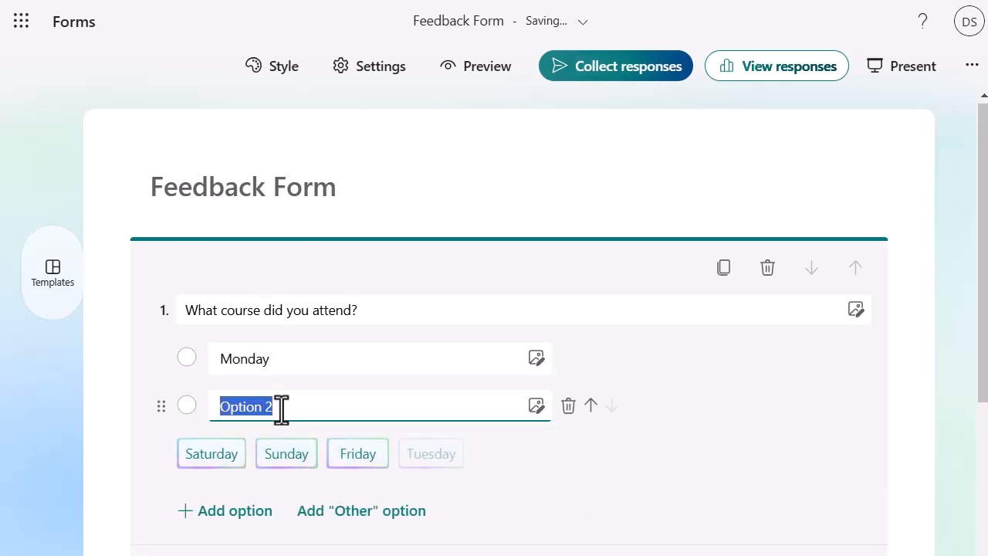
text(W)
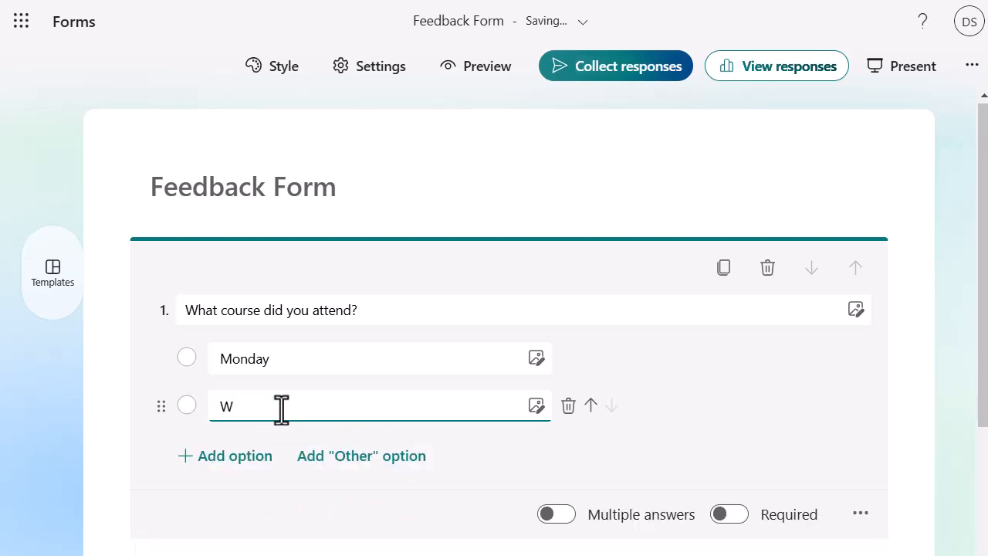
text(ednesday)
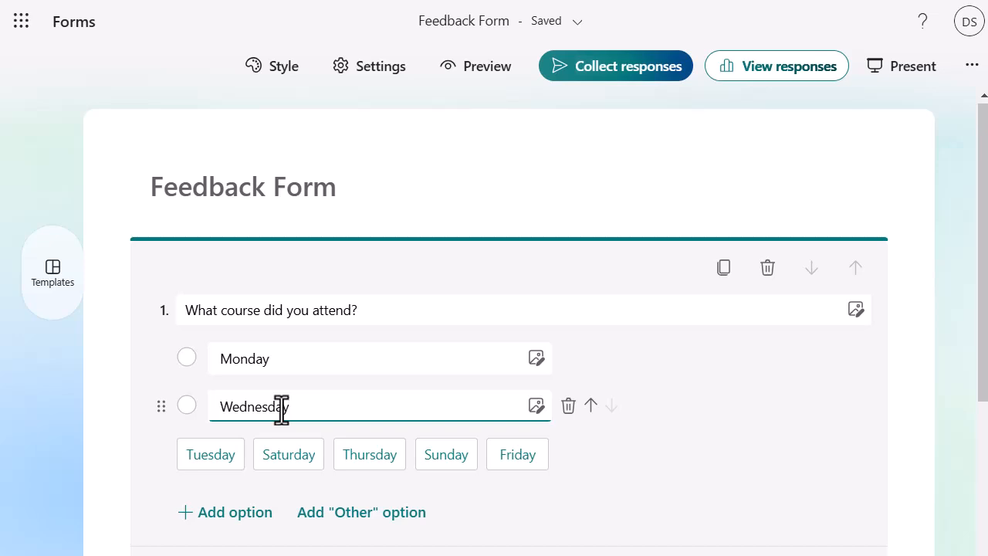
click(517, 455)
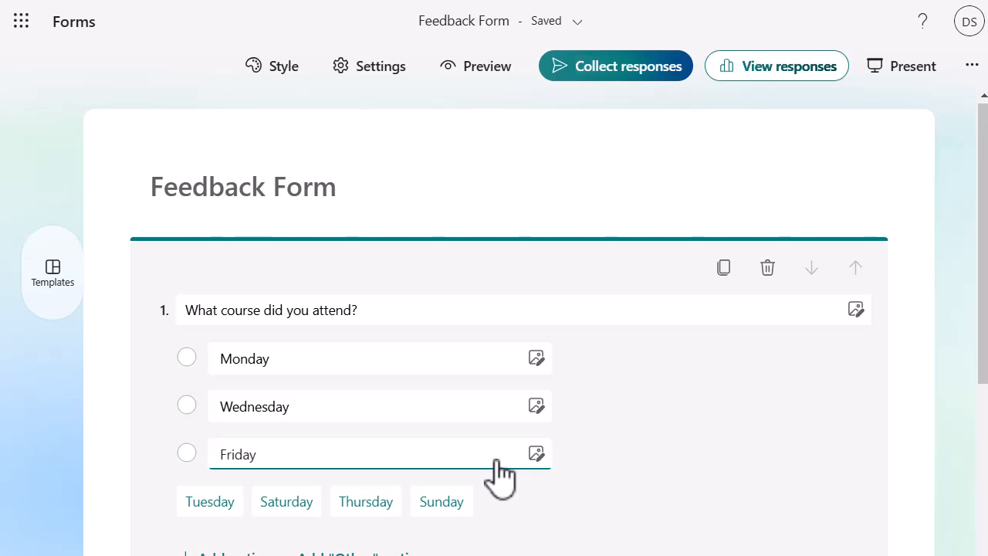
Examine the answer settings and additional options available for question 1
scroll(791, 452, down, 1)
scroll(792, 452, down, 1)
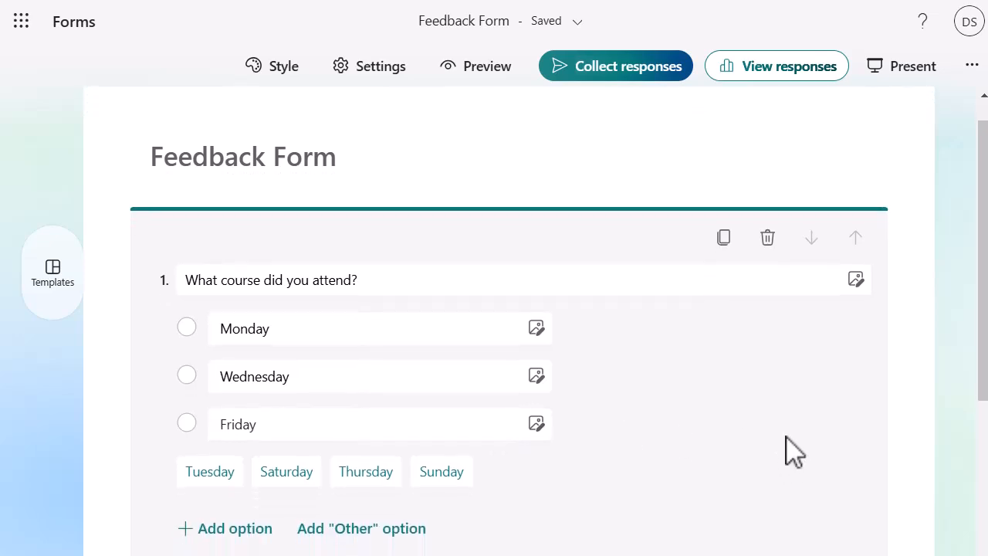
scroll(791, 451, down, 1)
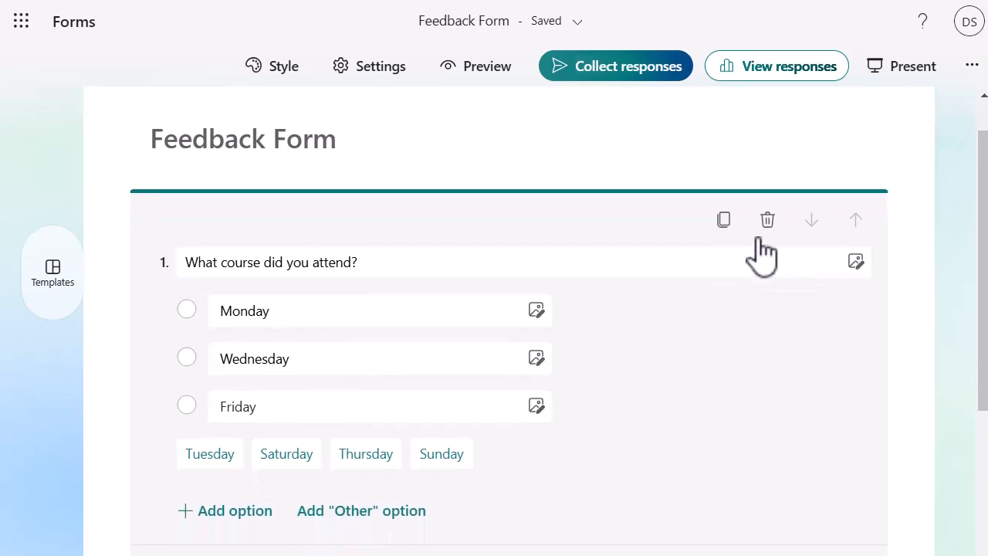
scroll(682, 456, down, 2)
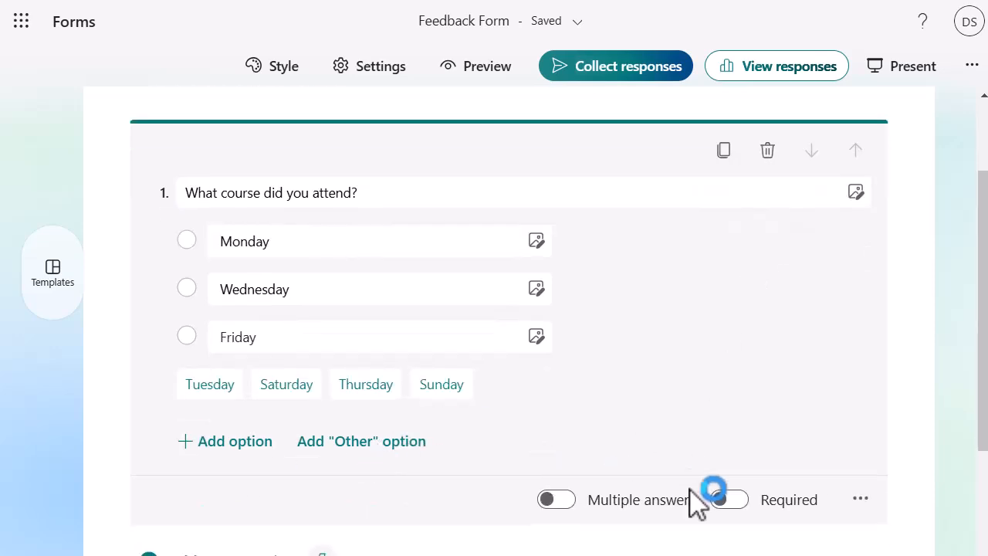
click(861, 499)
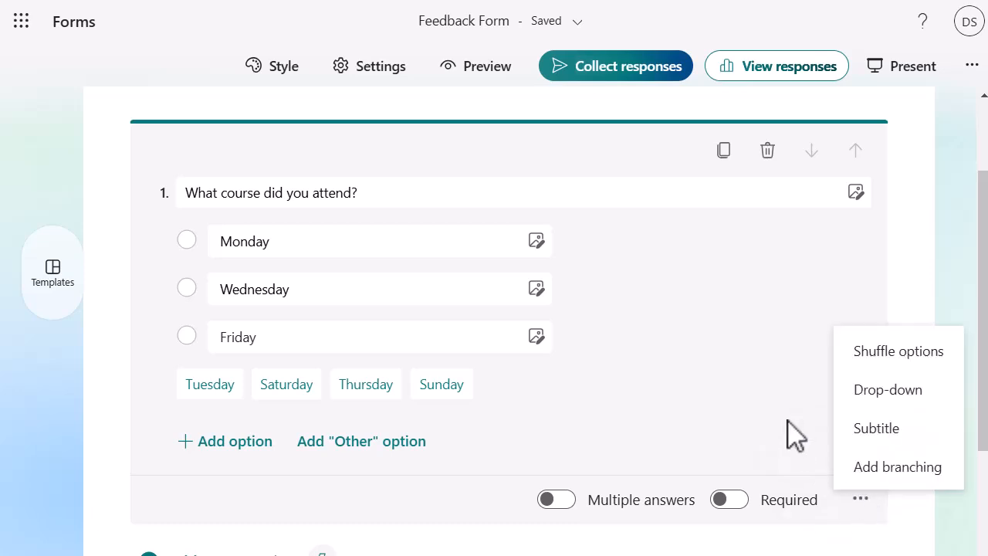
click(796, 436)
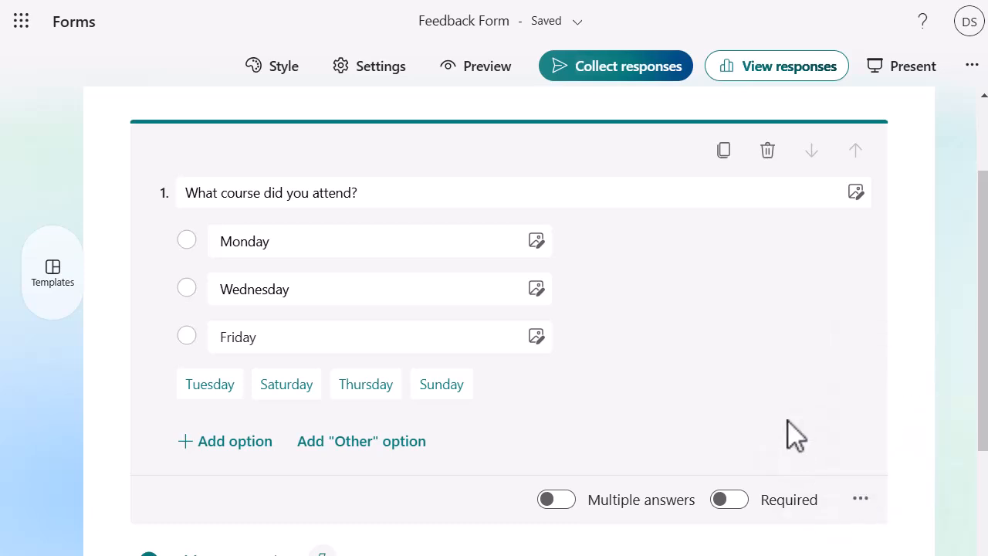
scroll(795, 436, up, 2)
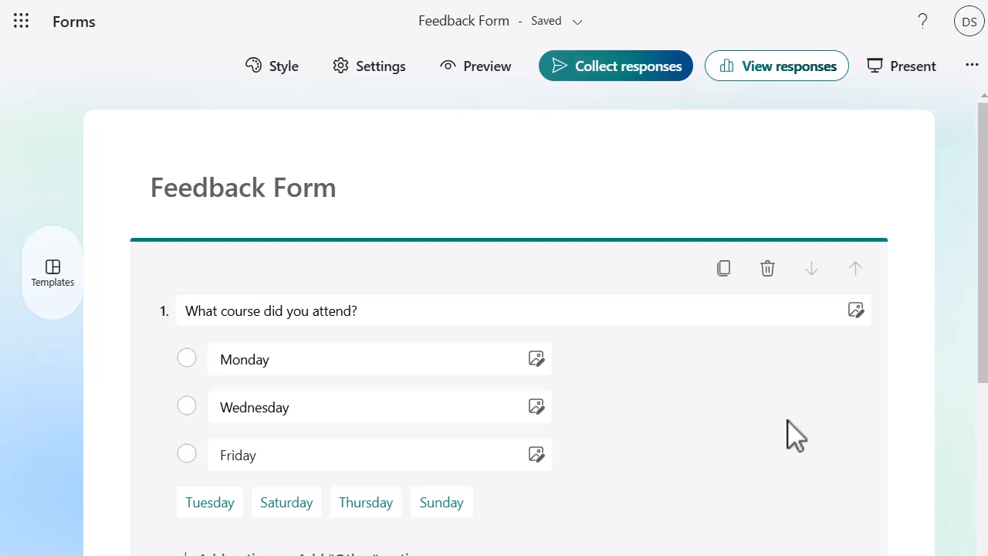
Try the alternative style layouts on the form, ending with the narrow one that has a banner above the title
click(271, 71)
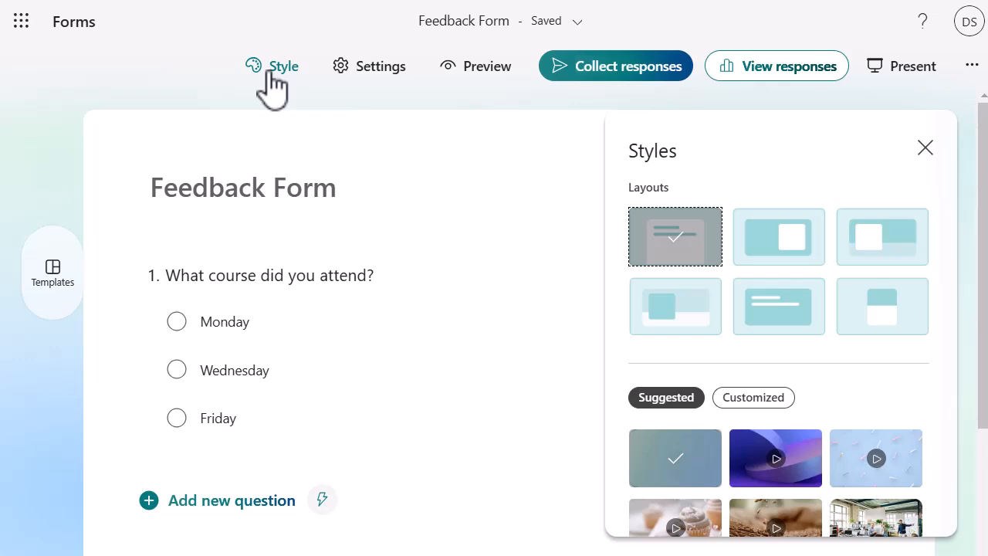
click(783, 241)
click(877, 248)
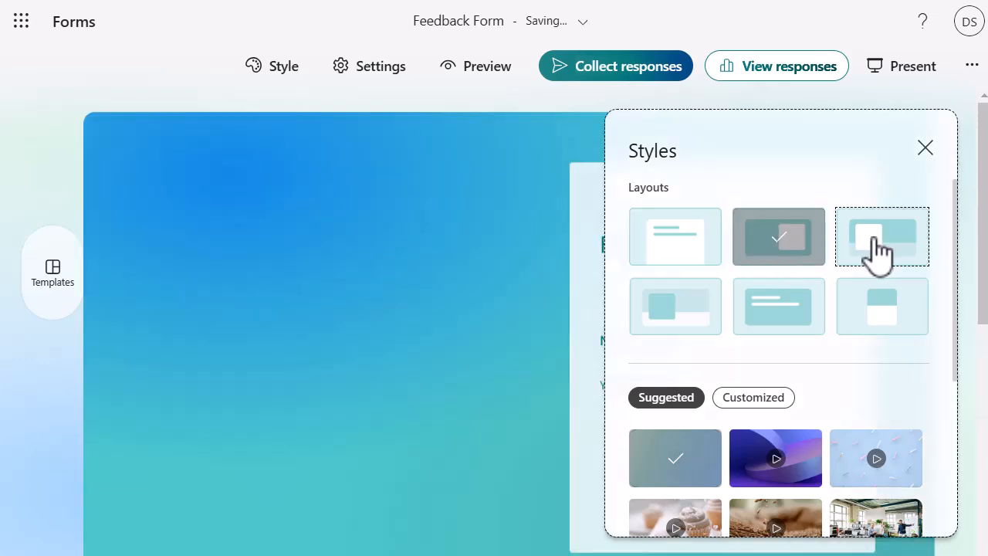
click(674, 297)
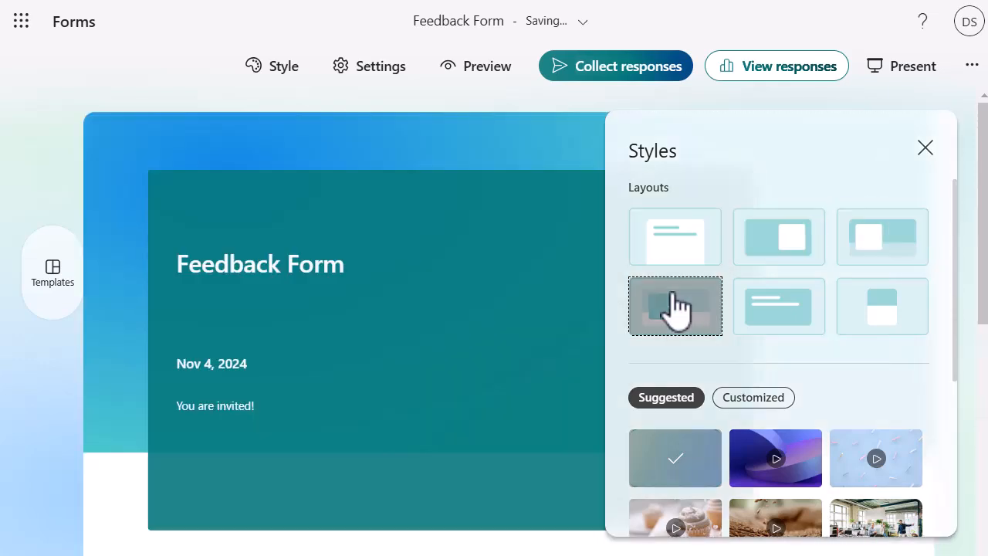
click(784, 306)
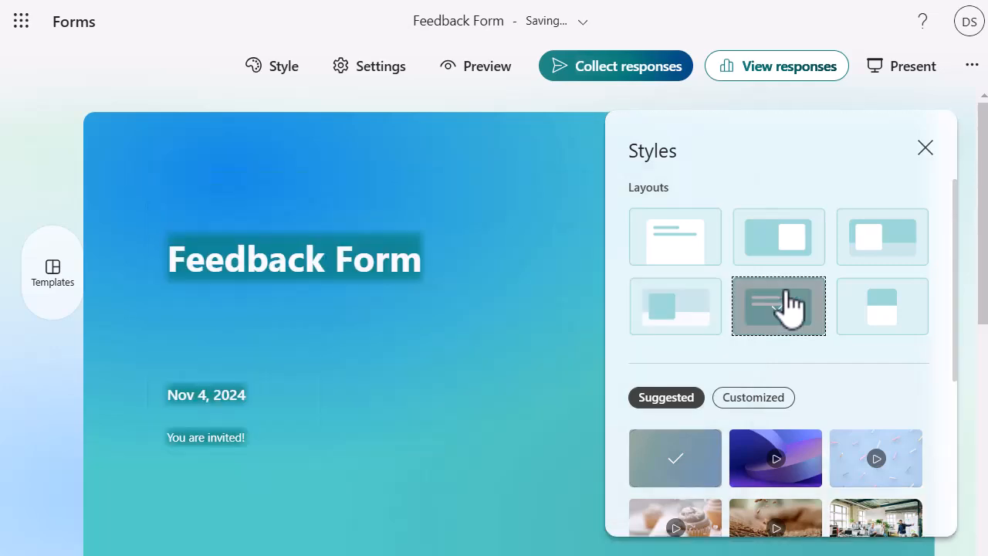
click(850, 324)
Look through the suggested style backgrounds and reapply the form's original first layout
scroll(795, 369, down, 2)
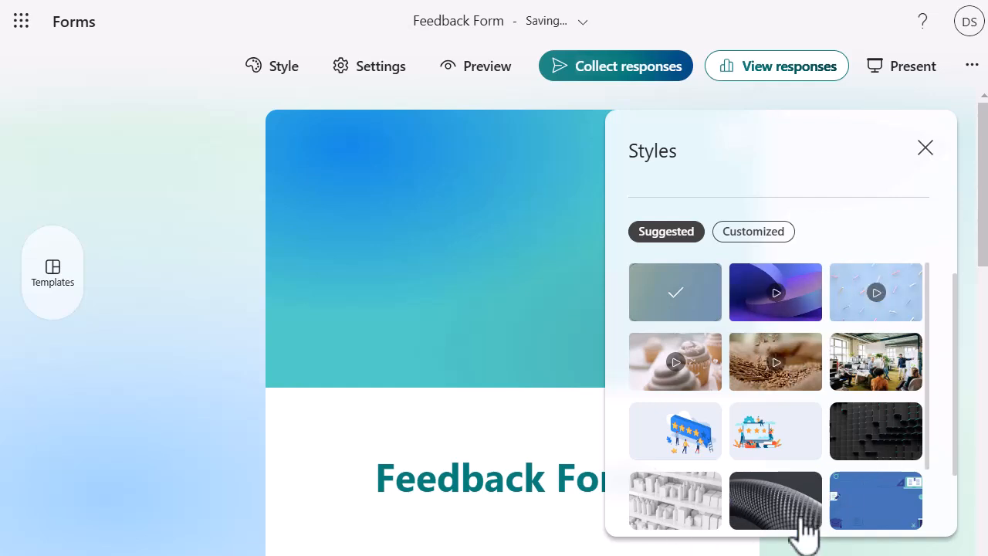
scroll(763, 491, down, 1)
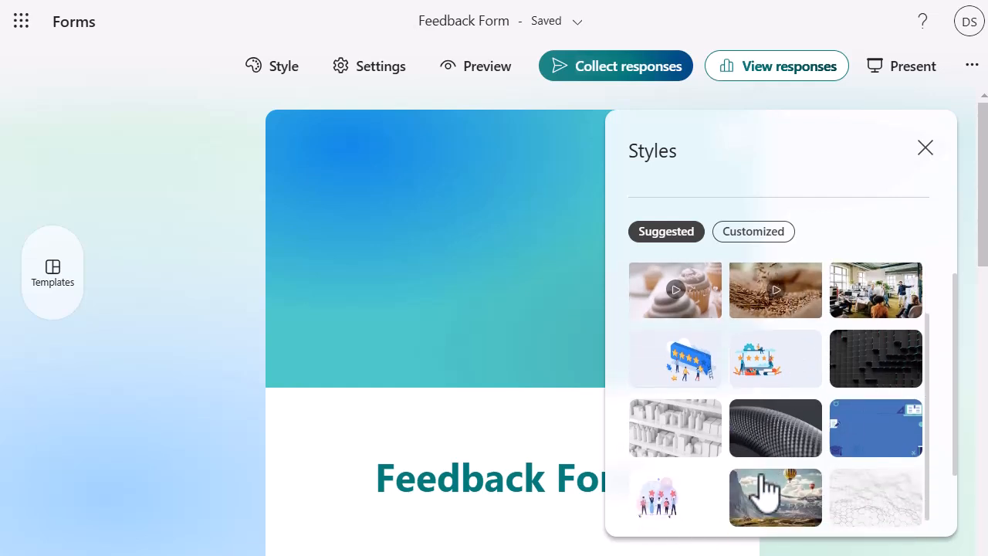
scroll(764, 490, up, 1)
scroll(764, 490, up, 3)
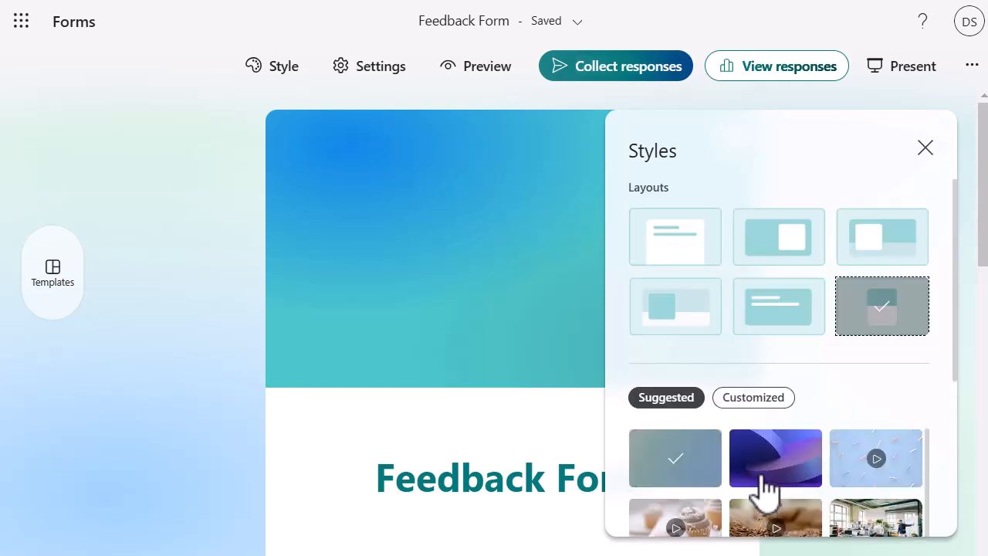
click(679, 247)
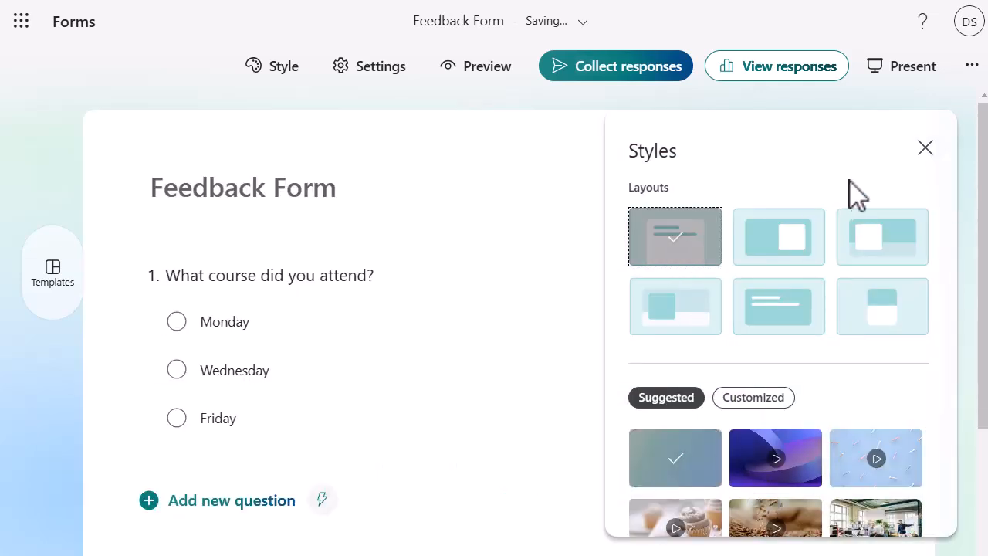
Close the style options and examine the form's settings for who can respond, response options and response receipts
click(925, 149)
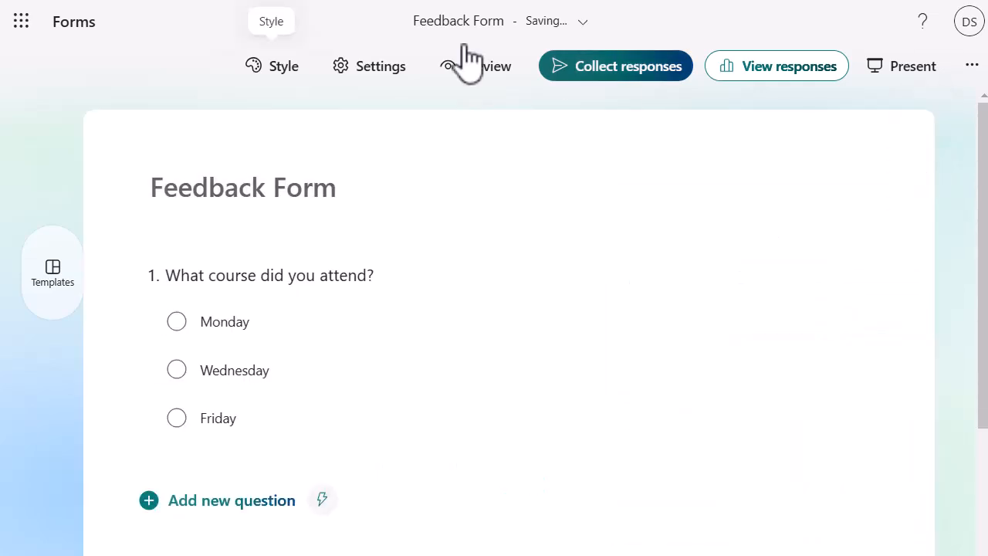
click(357, 71)
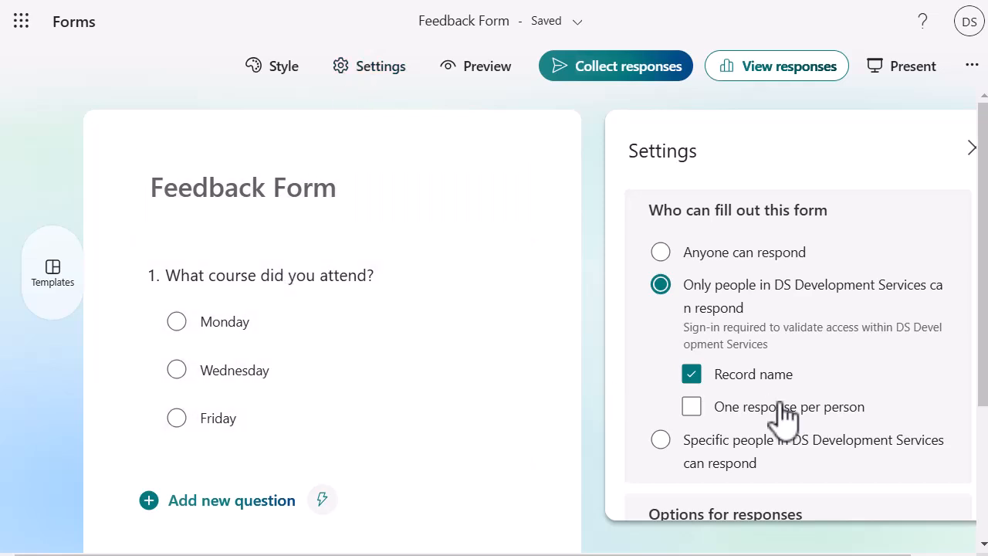
scroll(784, 417, down, 4)
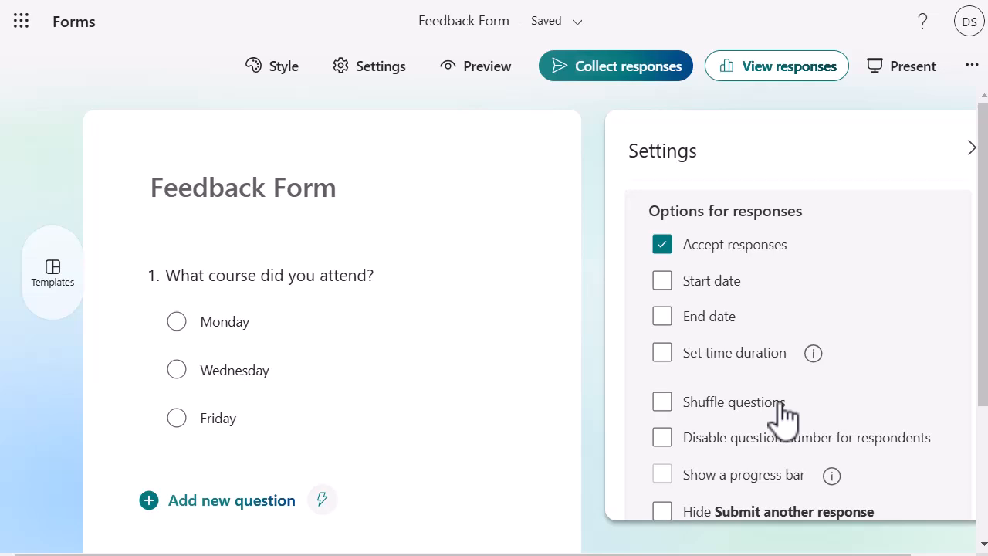
scroll(783, 417, down, 1)
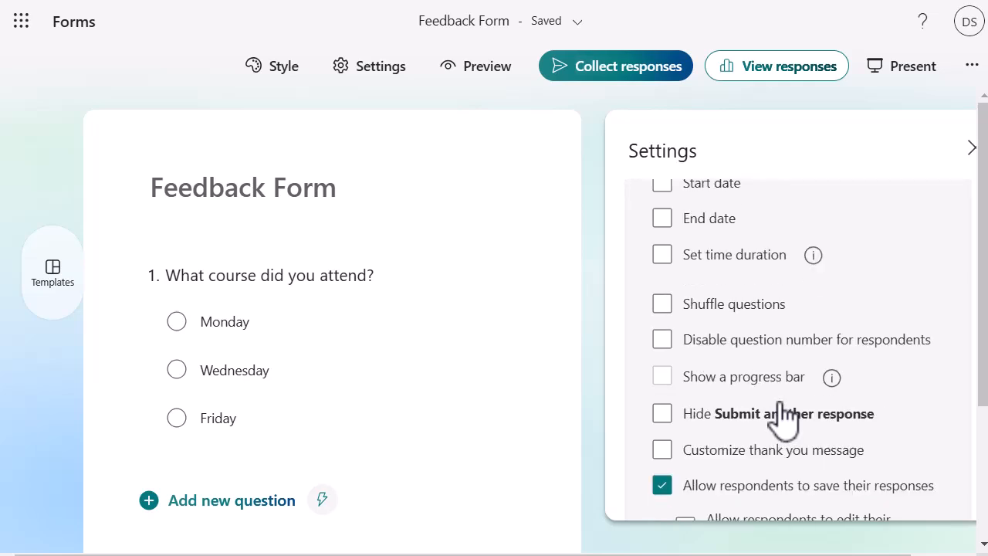
scroll(784, 417, down, 3)
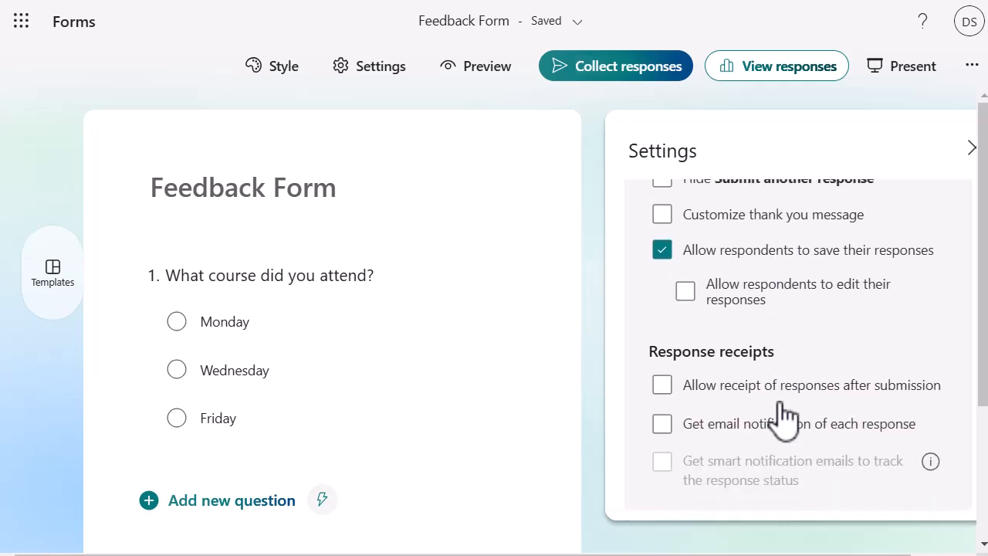
scroll(783, 417, up, 5)
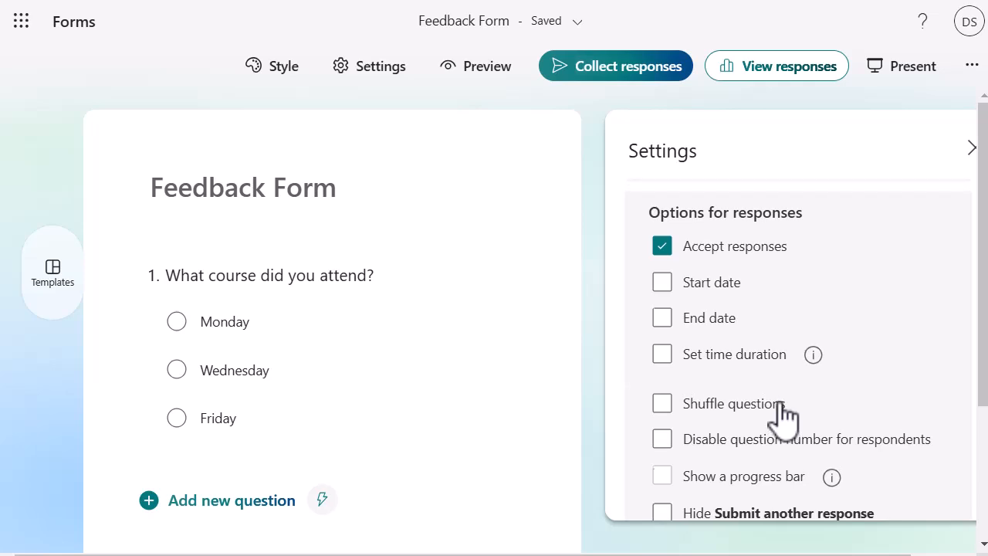
click(964, 151)
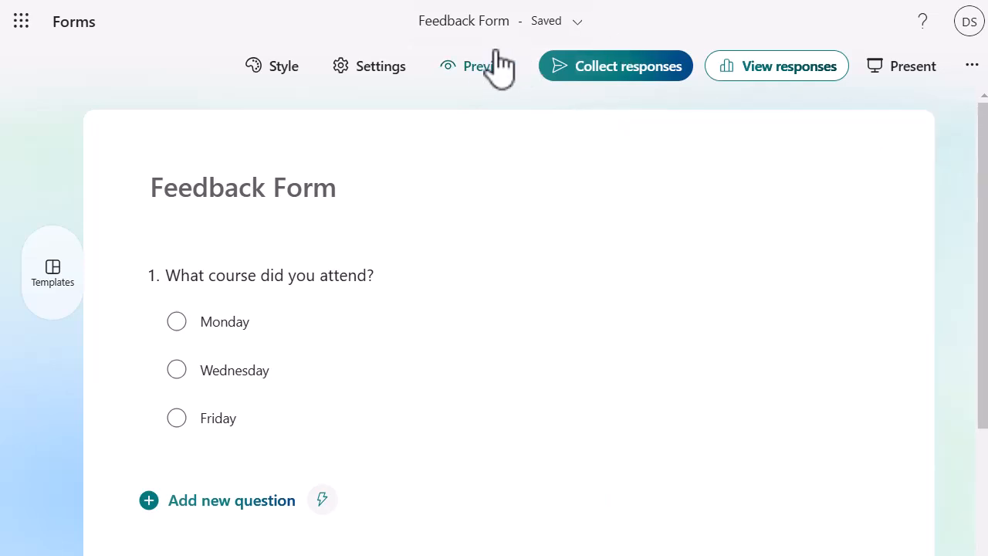
Preview the feedback form as it appears on a computer and on a mobile device, and return to editing
click(478, 66)
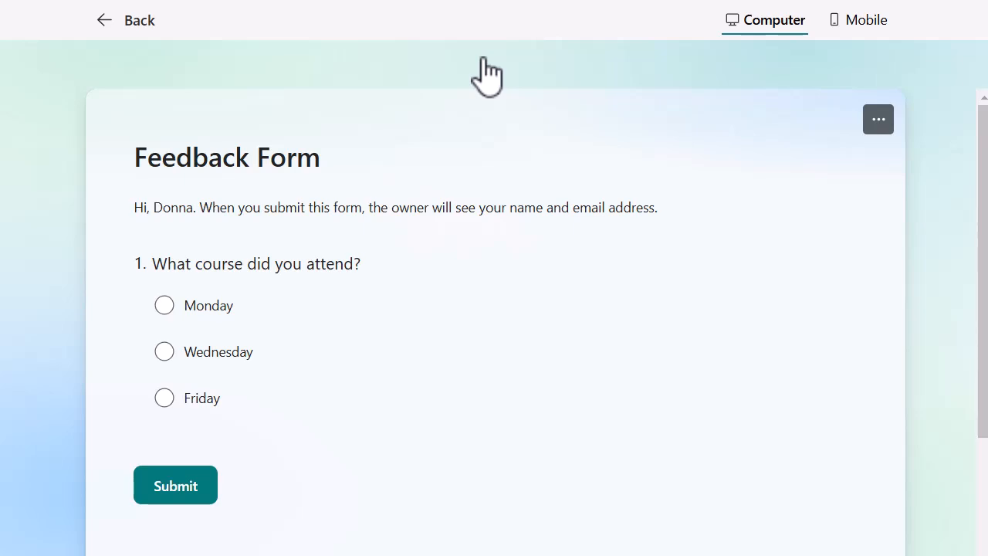
click(872, 34)
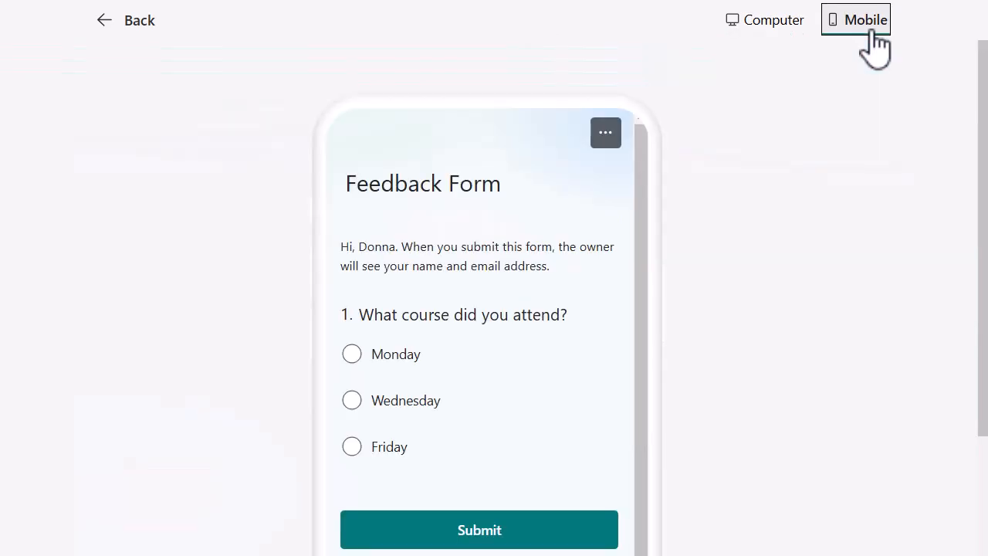
scroll(469, 400, down, 2)
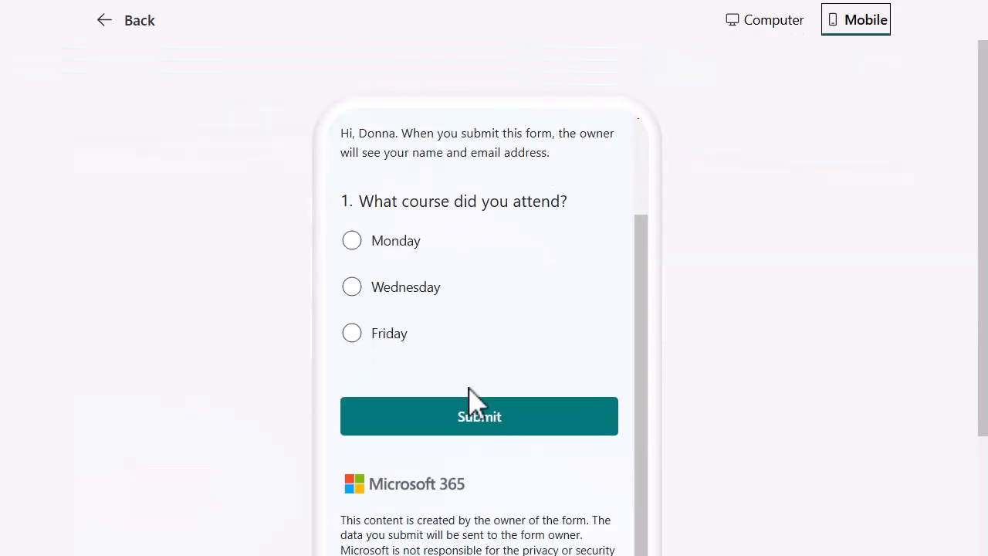
scroll(470, 400, up, 2)
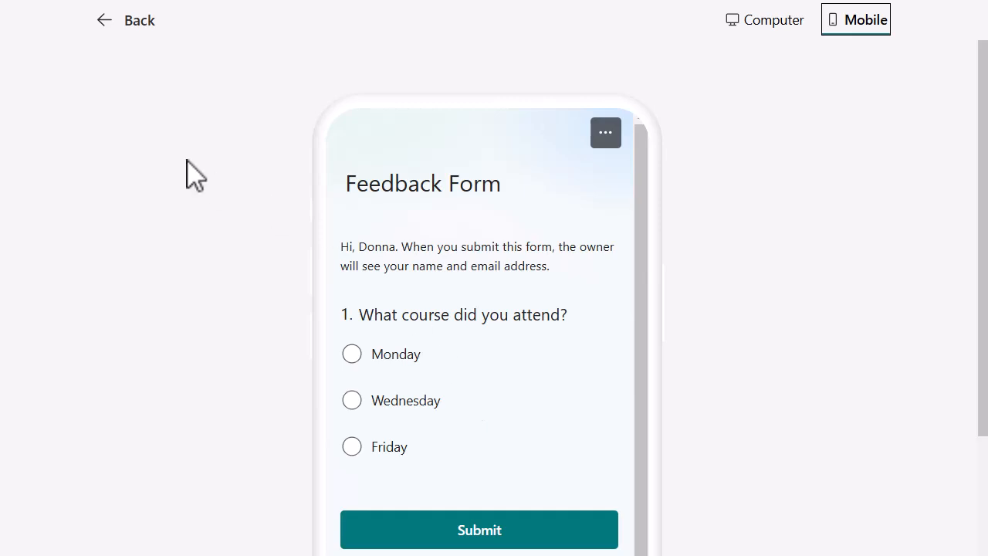
click(131, 27)
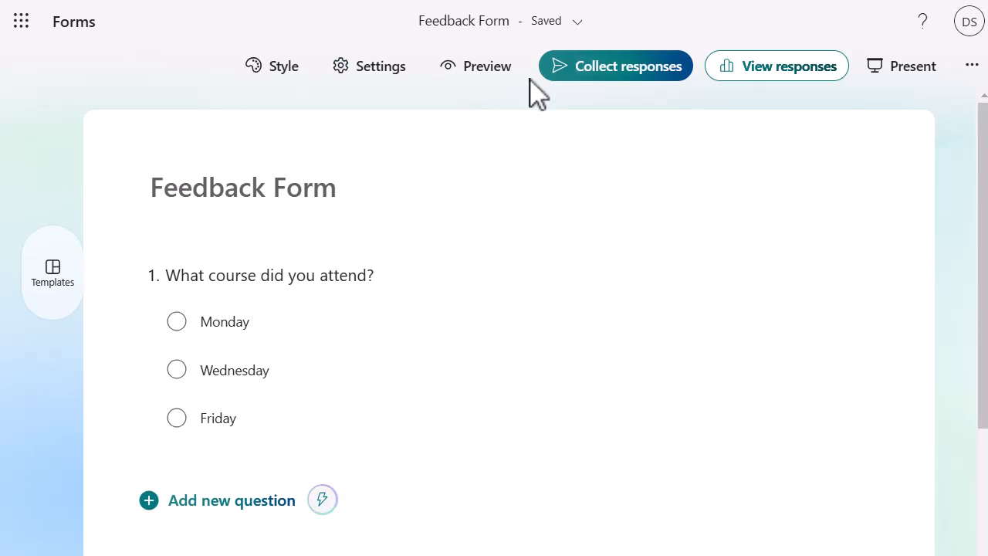
Examine the options for sending the form and collecting responses, and view the form in presentation mode
click(578, 68)
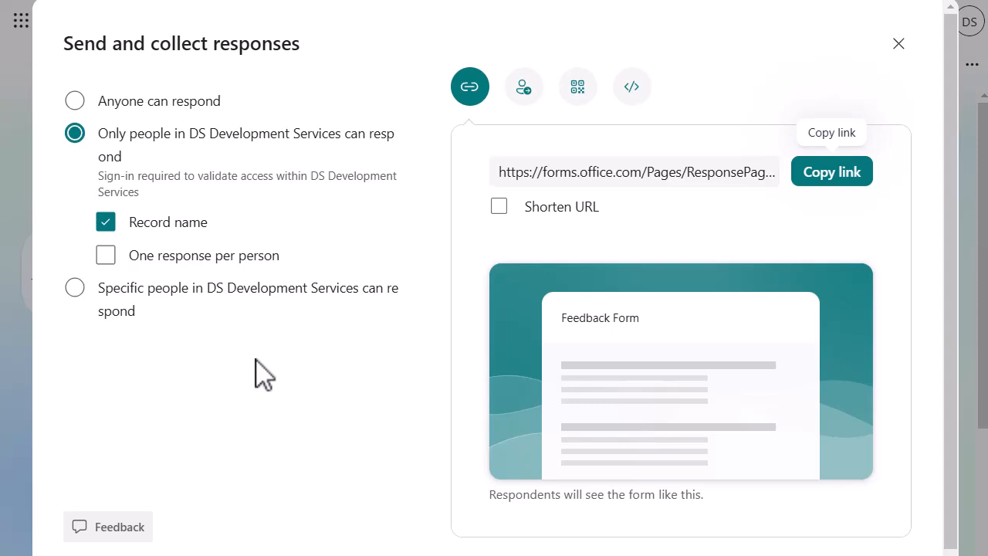
click(899, 43)
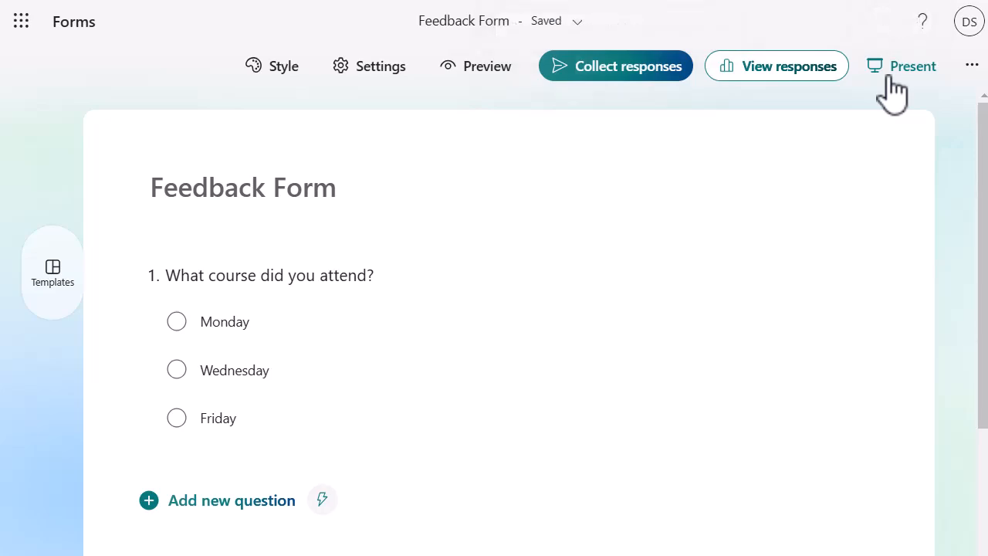
click(893, 92)
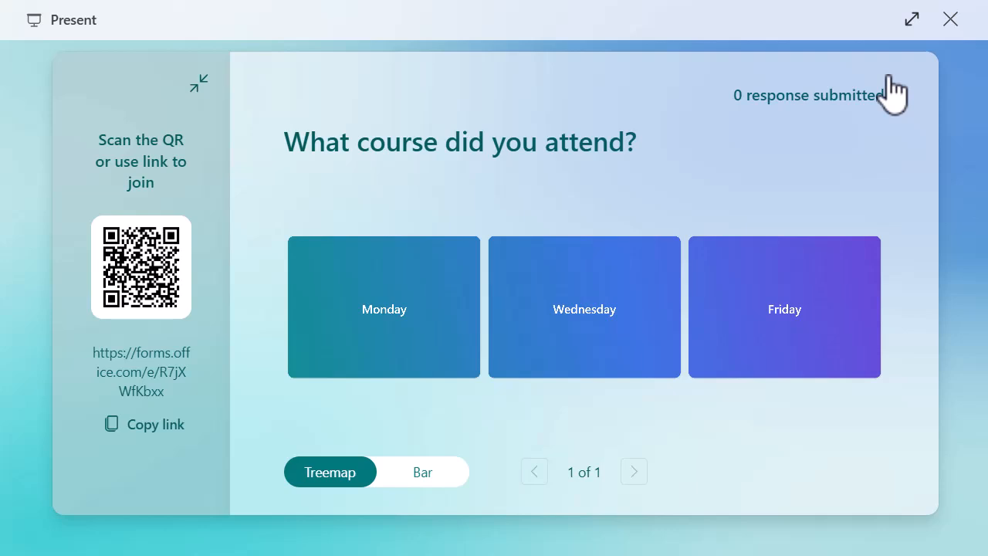
click(951, 21)
Look through the additional form settings and open the feedback form's responses overview
click(972, 75)
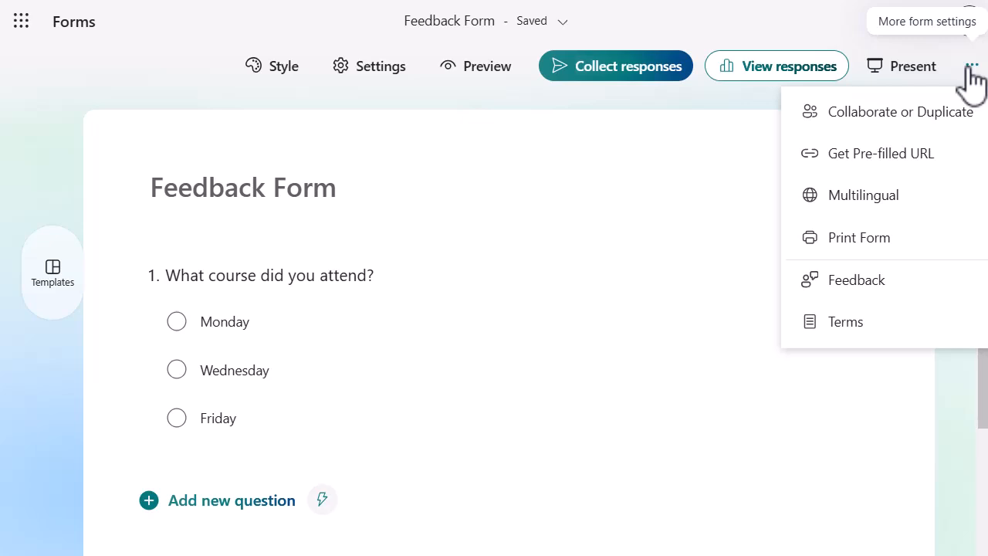
click(766, 34)
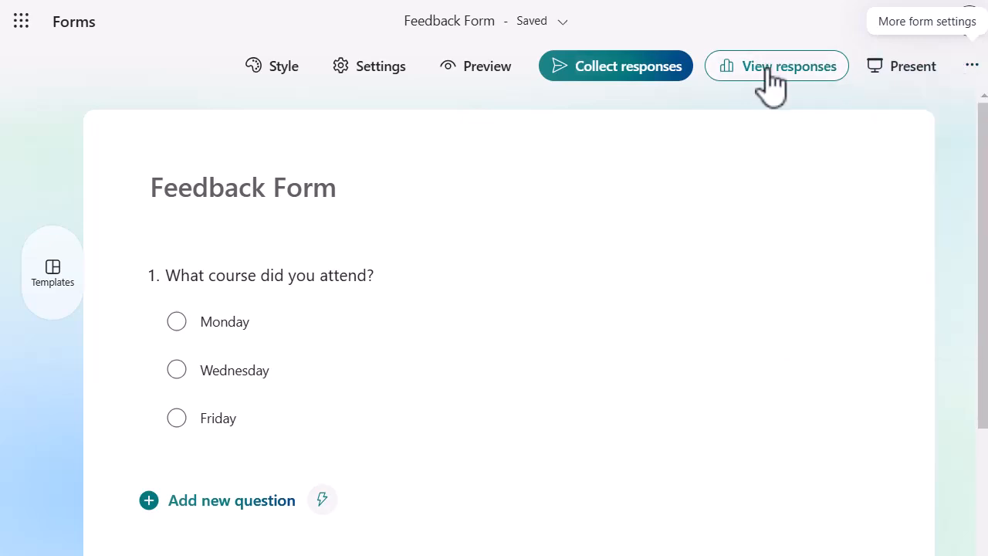
click(769, 68)
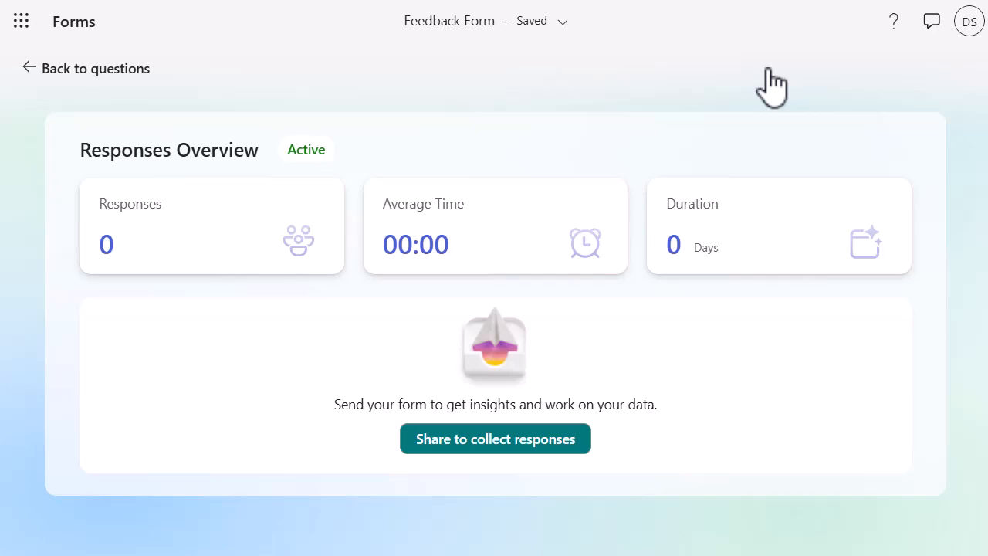
Open This weeks quiz from the recent forms and bring up its responses, dismissing the introductory tip
click(71, 31)
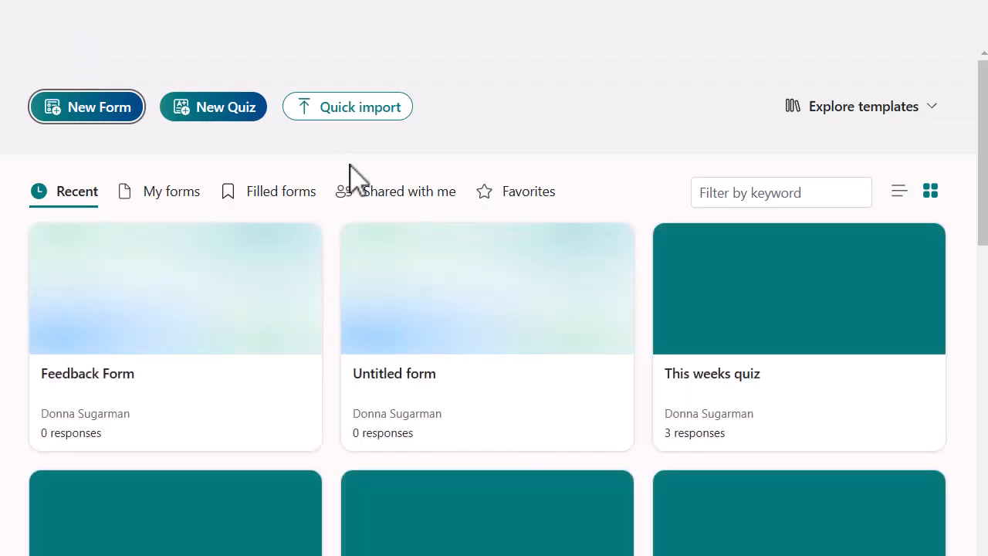
scroll(442, 309, down, 2)
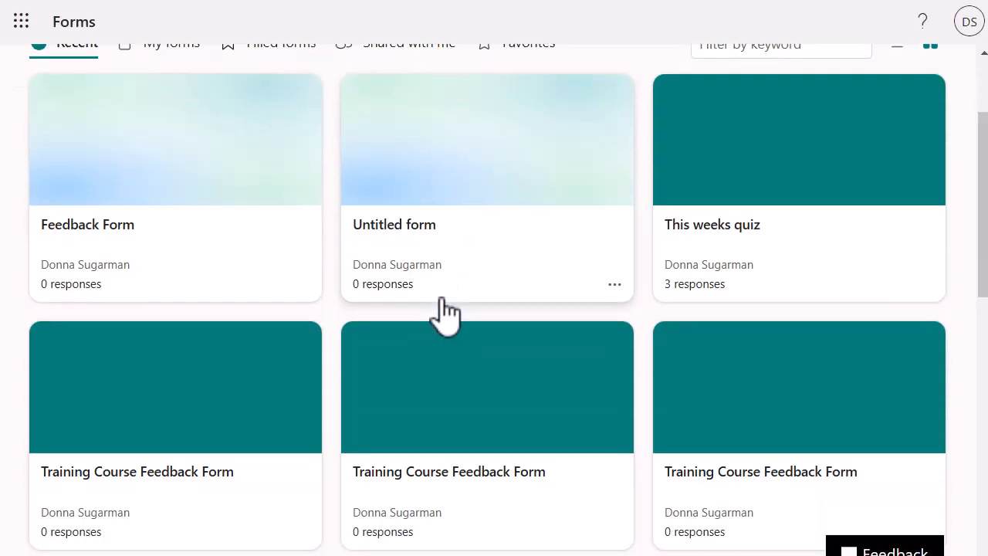
click(776, 170)
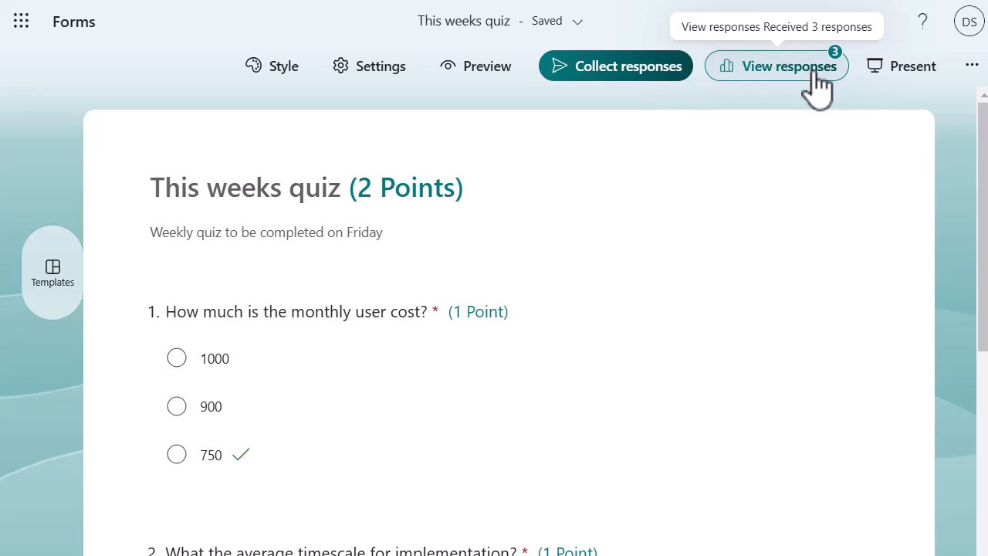
click(813, 71)
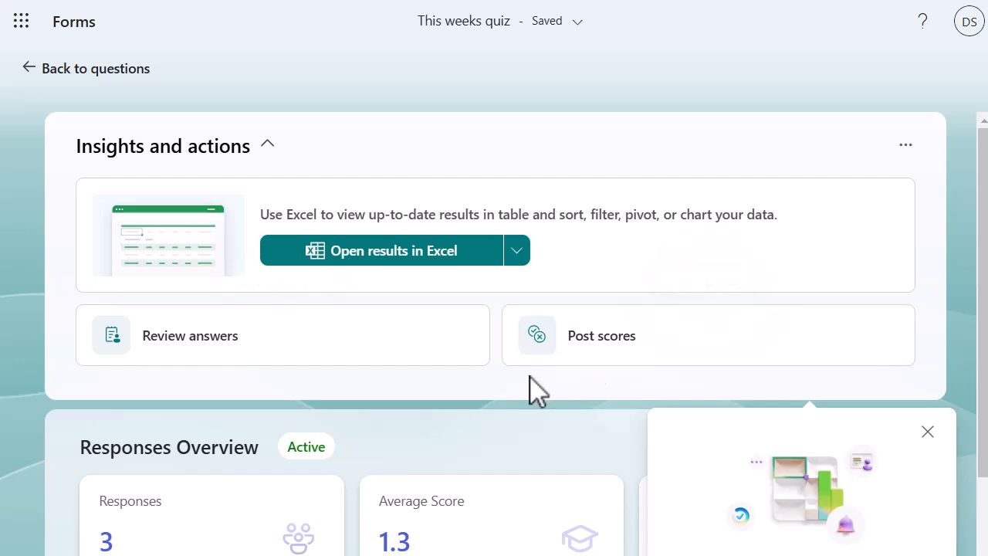
click(928, 432)
Examine the quiz's responses overview and the answer charts for each question
scroll(849, 442, down, 1)
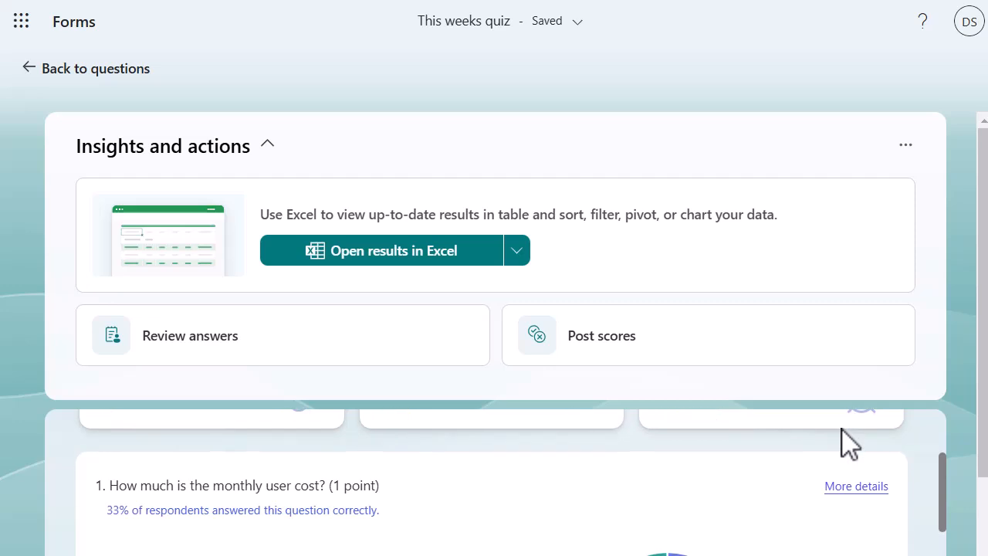
scroll(985, 328, down, 2)
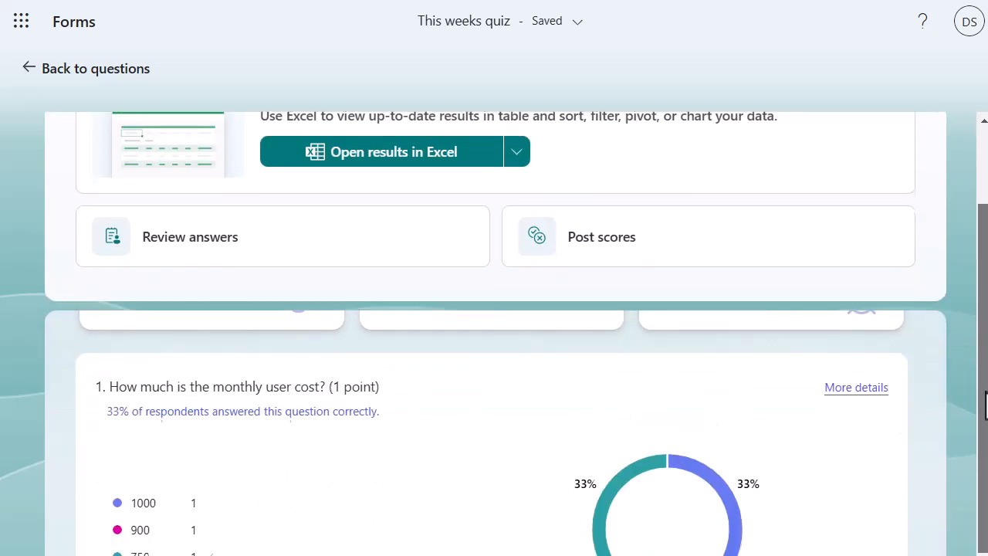
scroll(902, 428, up, 2)
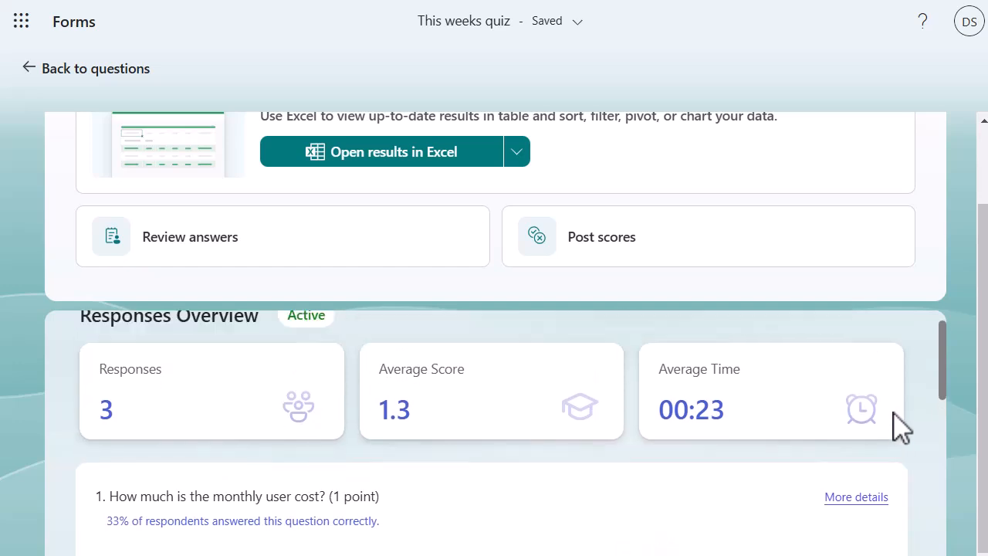
scroll(902, 429, down, 2)
scroll(902, 429, down, 2)
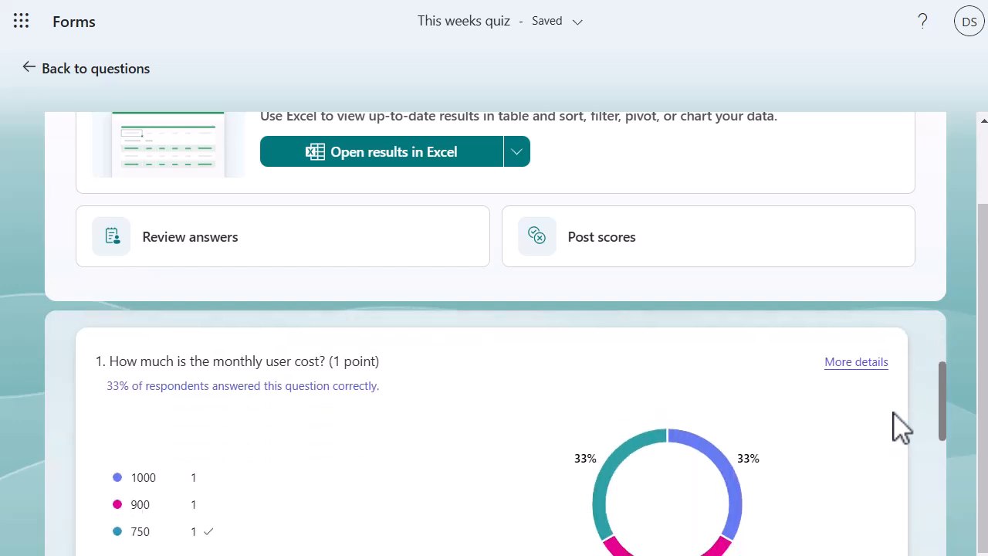
scroll(902, 428, down, 1)
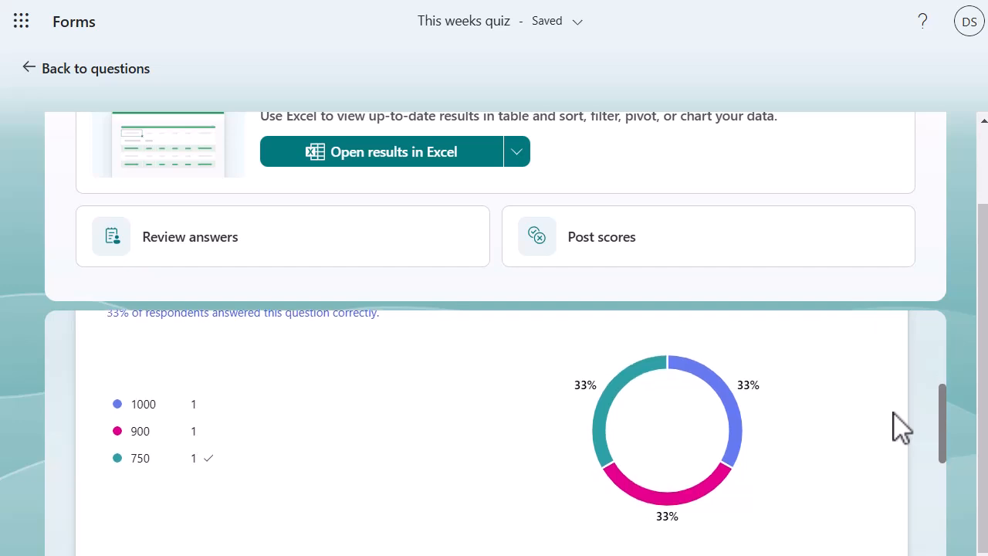
scroll(902, 429, down, 2)
scroll(902, 429, down, 5)
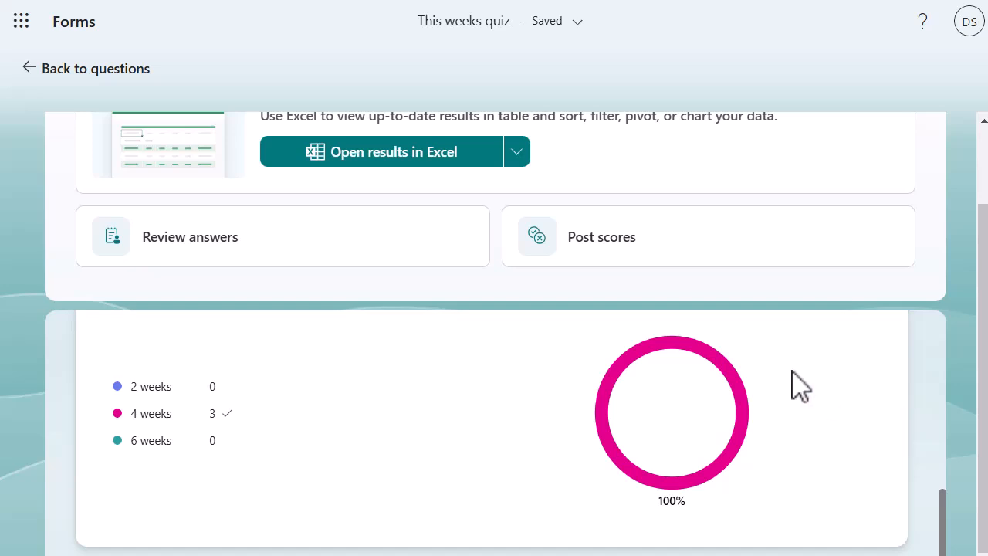
scroll(860, 430, up, 5)
scroll(860, 430, up, 2)
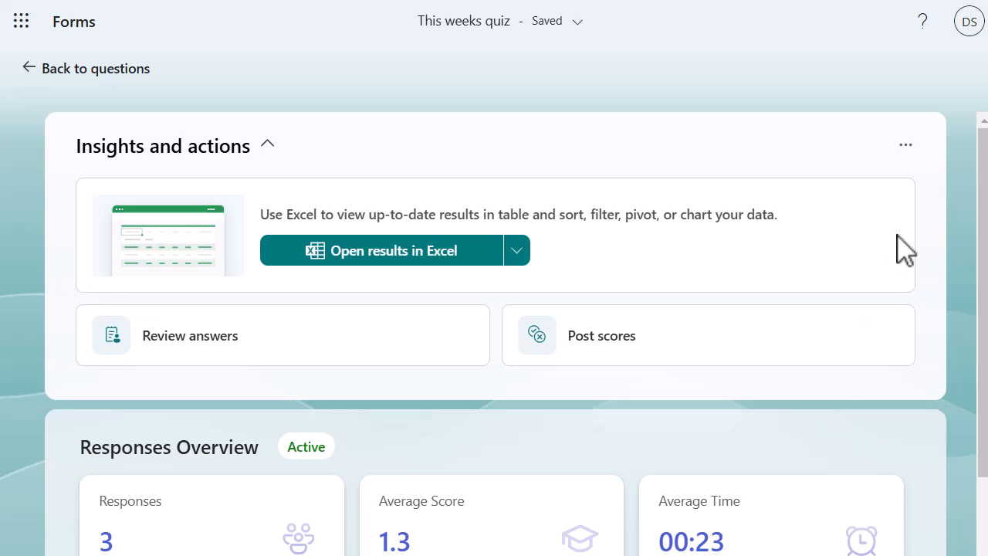
Check the additional response actions, review each respondent's quiz answers, and return to the quiz questions
click(907, 146)
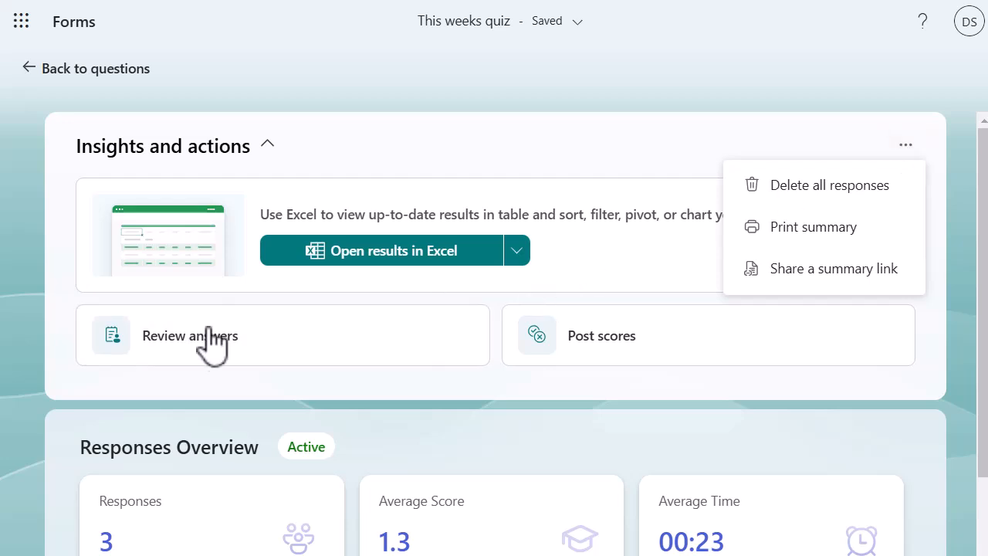
click(198, 351)
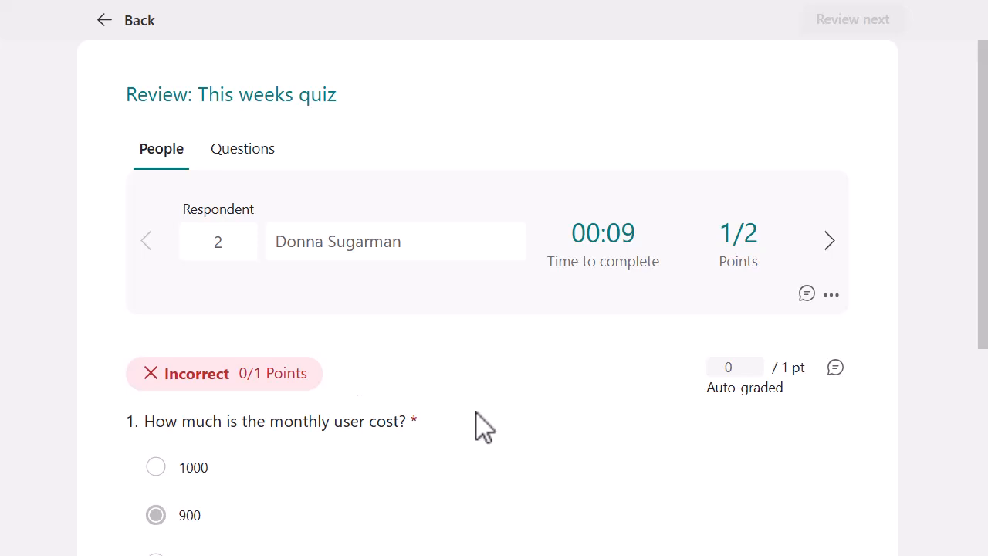
click(827, 240)
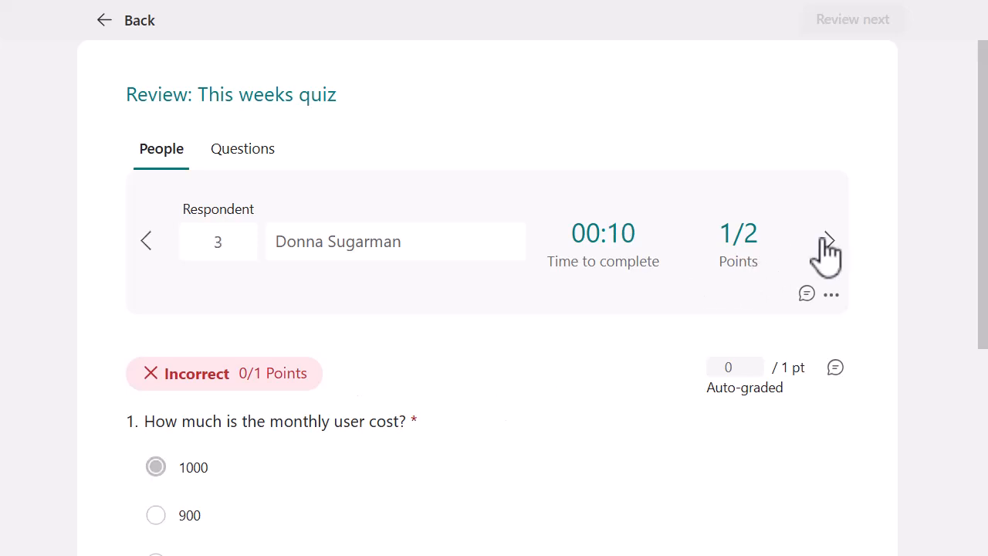
click(826, 241)
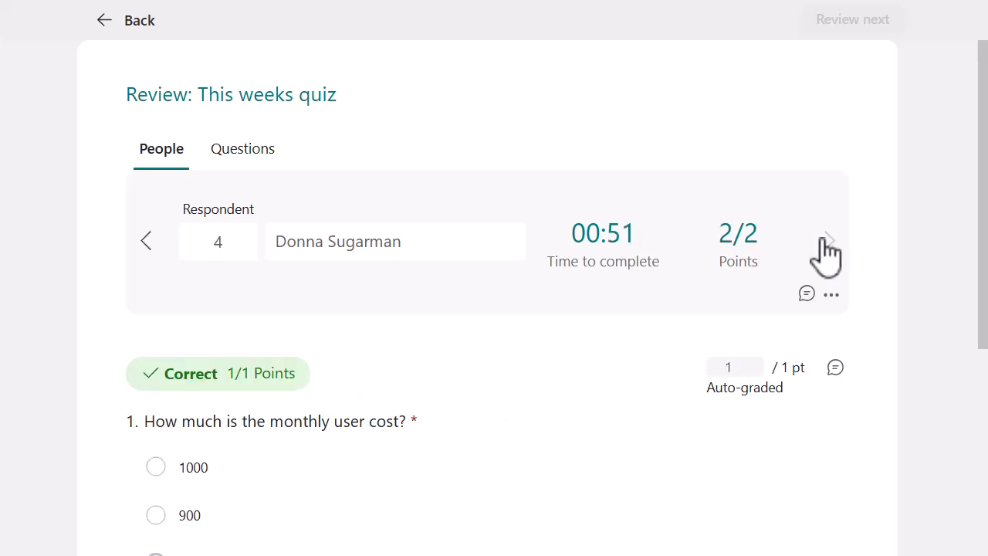
click(125, 25)
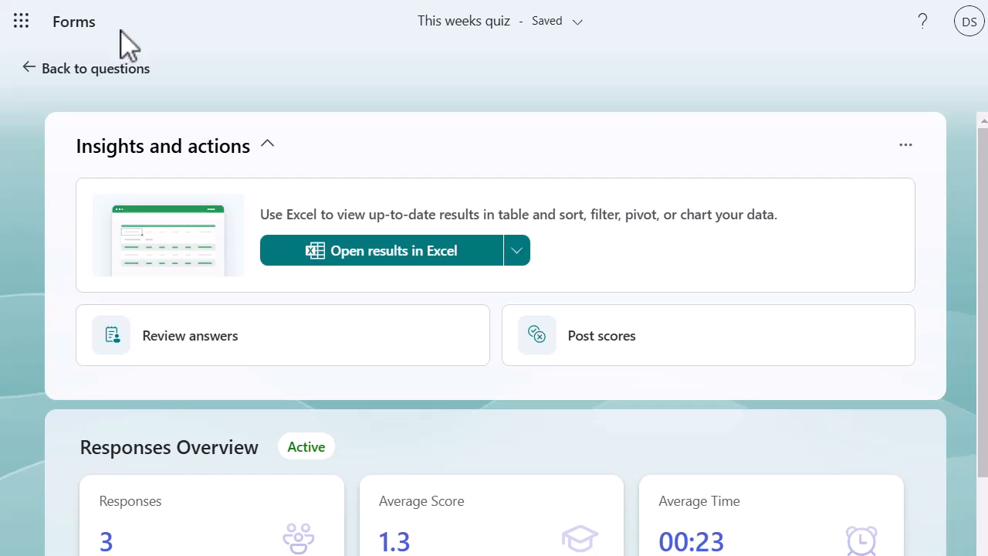
click(94, 68)
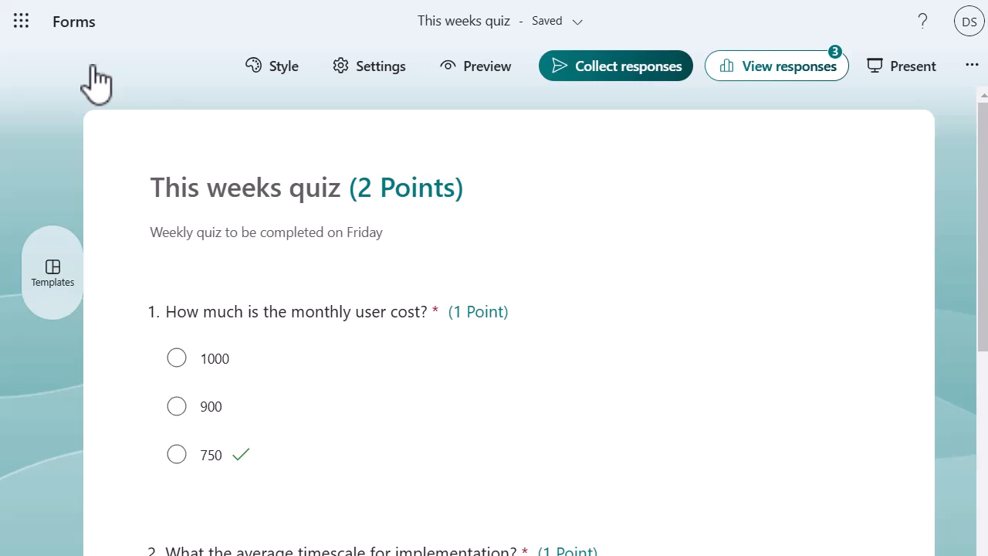